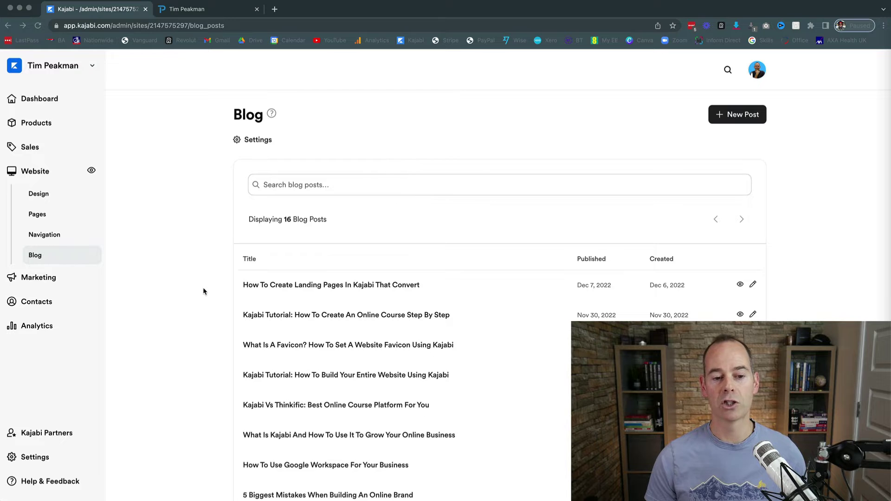
- Scroll through the Blog page's list of 16 existing blog posts and their dates
scroll(203, 291, "down", 3)
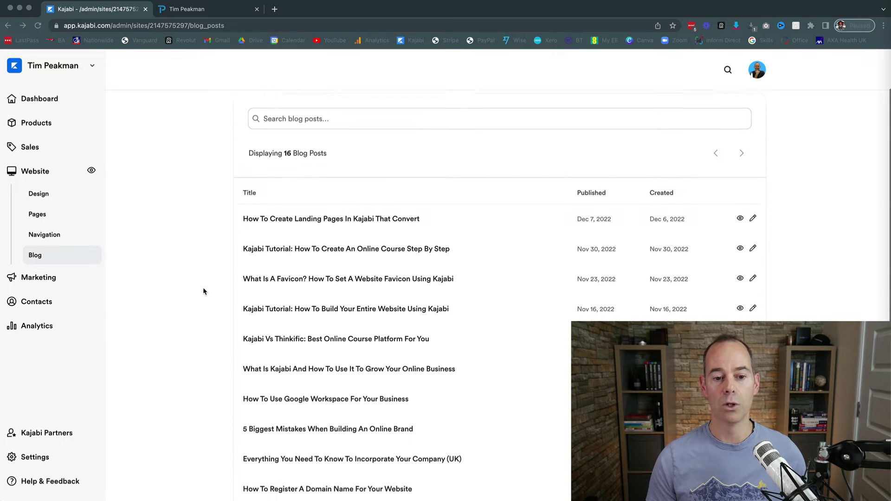
scroll(203, 291, "down", 3)
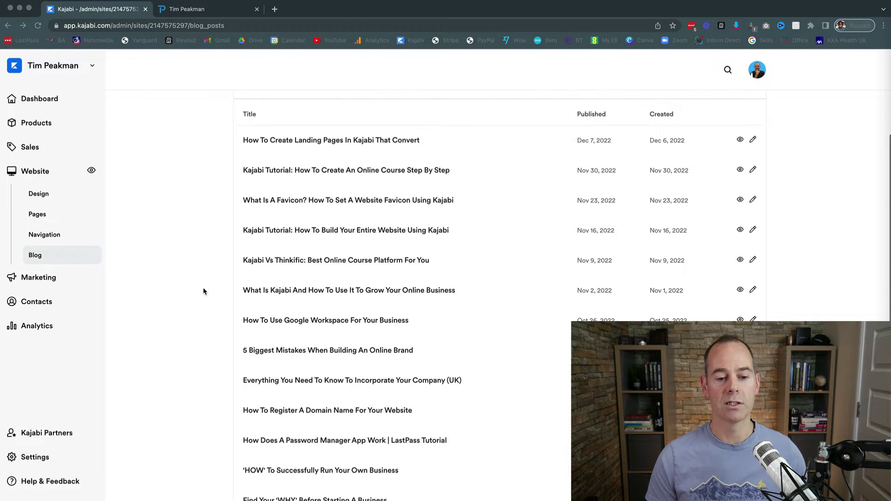
scroll(203, 291, "up", 6)
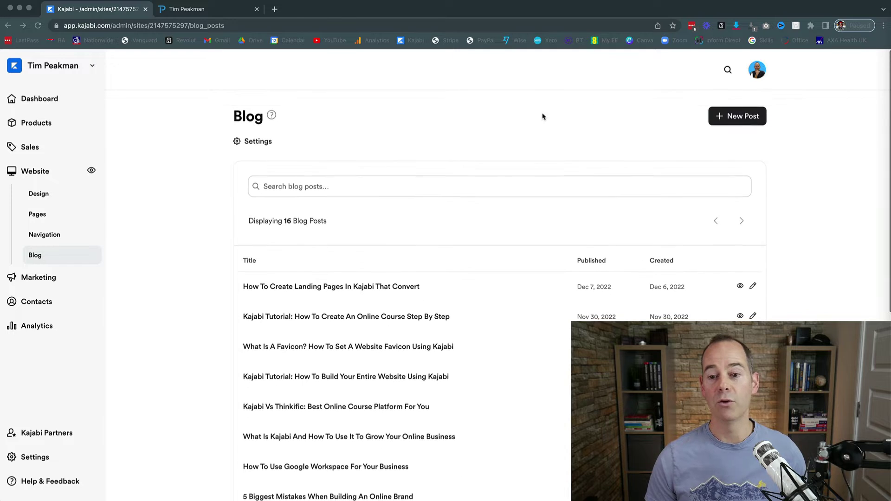
- Start a New Post from the Blog page and look over the blank, unpublished post form
left_click(743, 118)
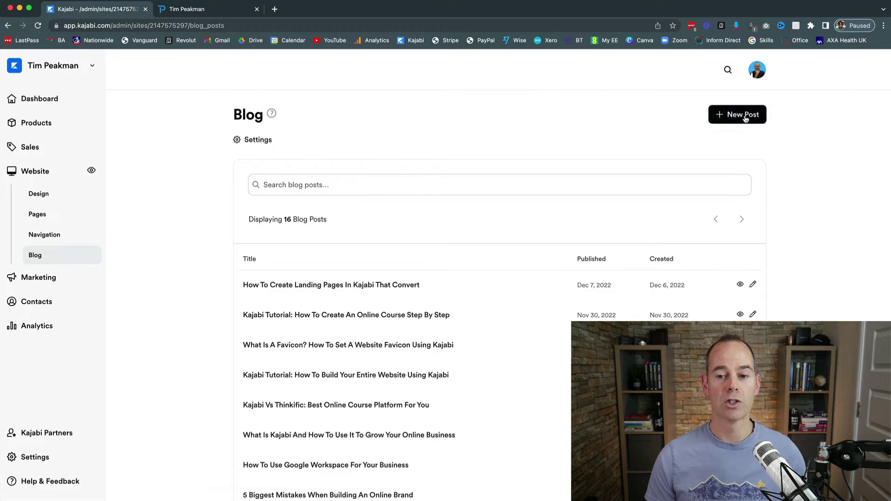
left_click(744, 118)
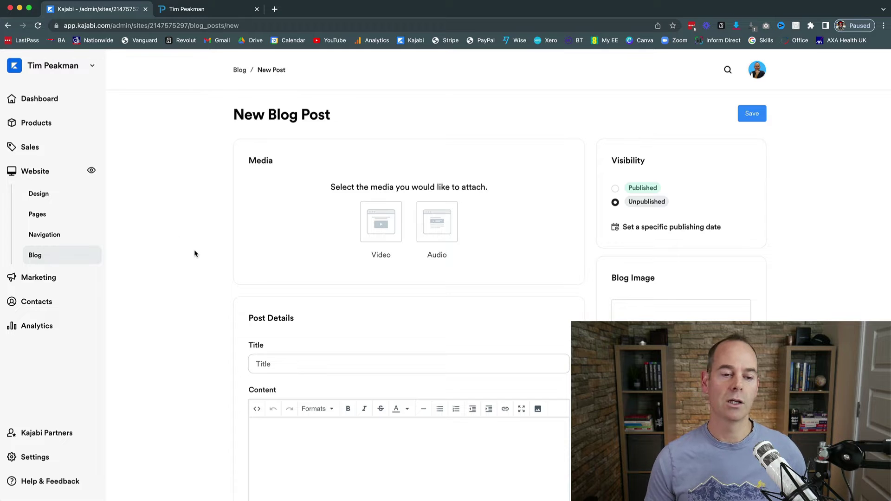
scroll(194, 253, "down", 1)
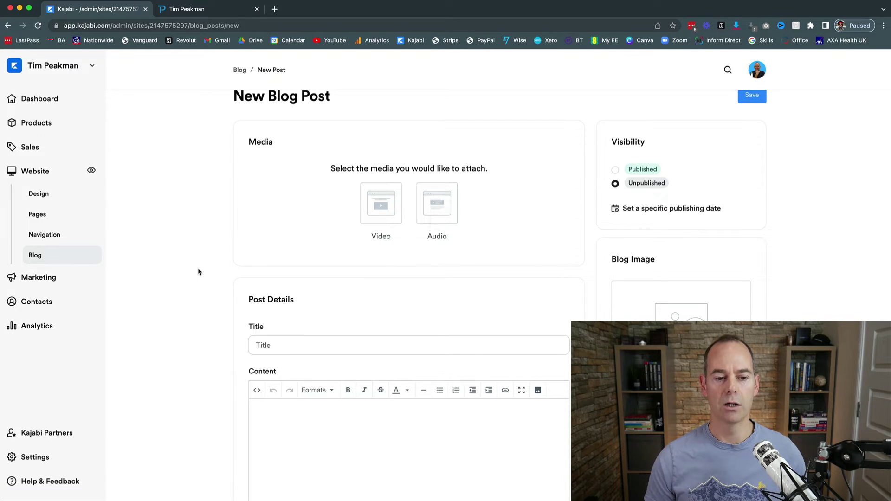
scroll(198, 272, "down", 2)
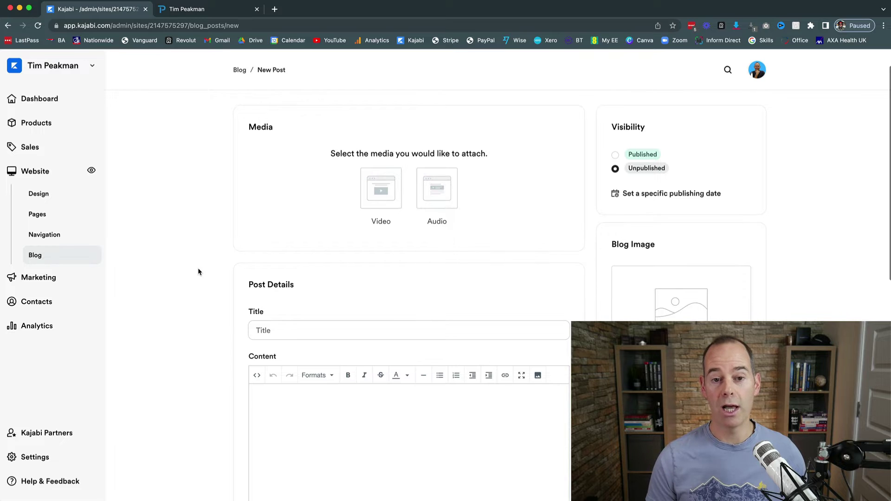
- Enter 'how to create youtube vieos' as the post title, correcting the last letter
left_click(302, 316)
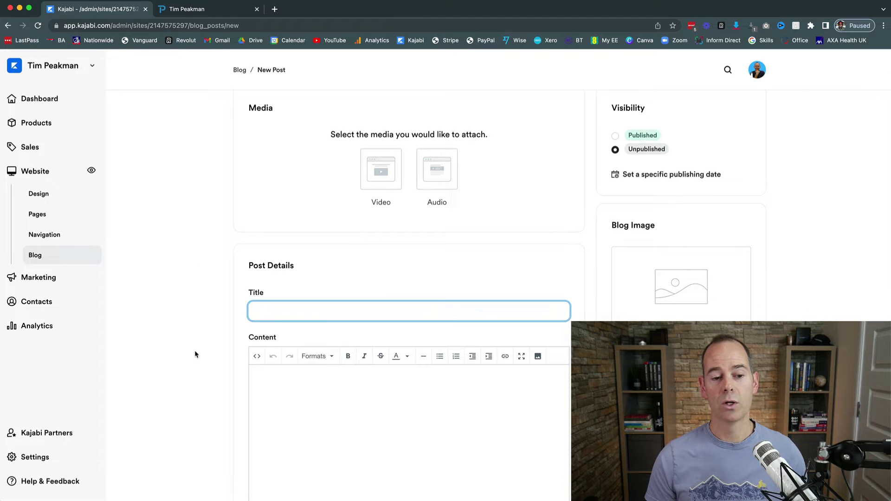
scroll(195, 354, "down", 1)
type("how to ")
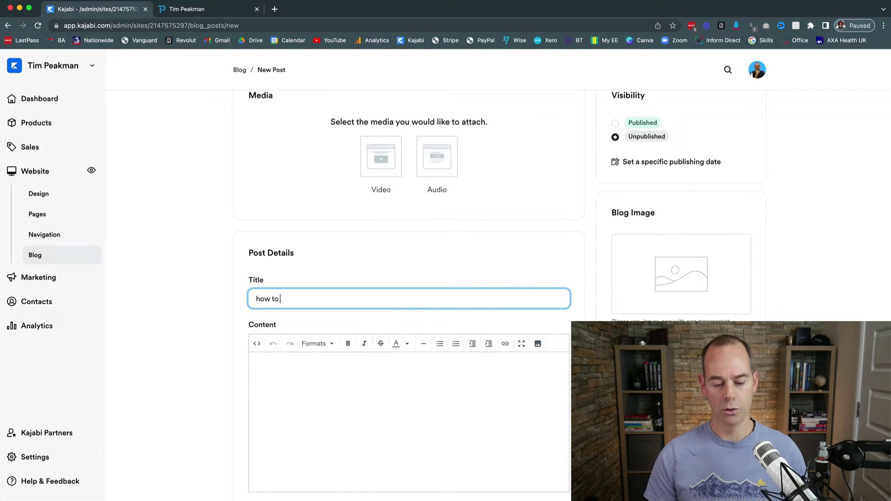
type("create yout")
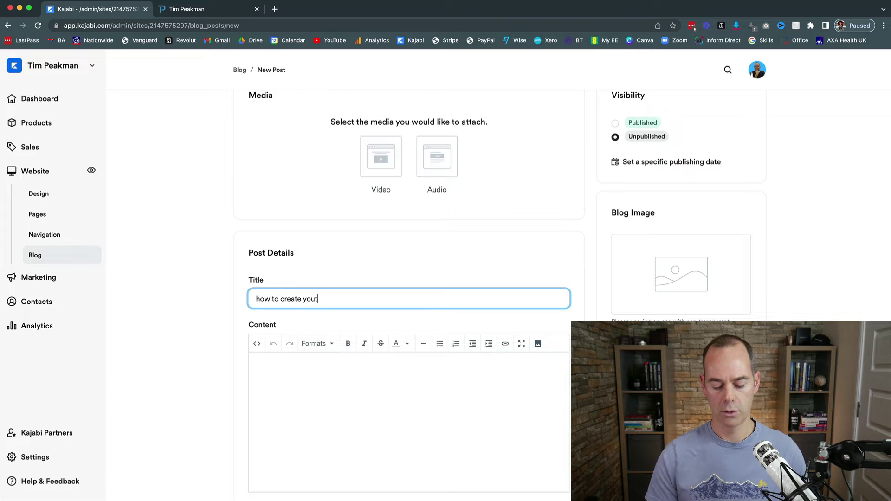
type("ube vid")
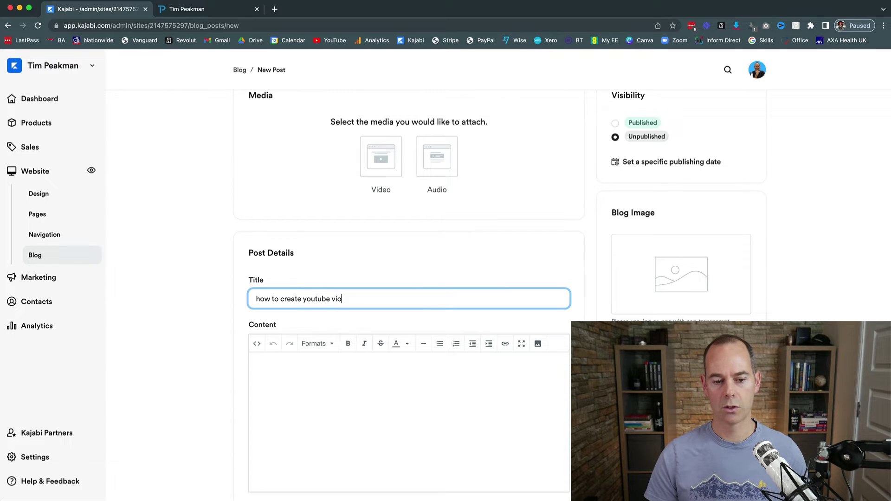
type("od")
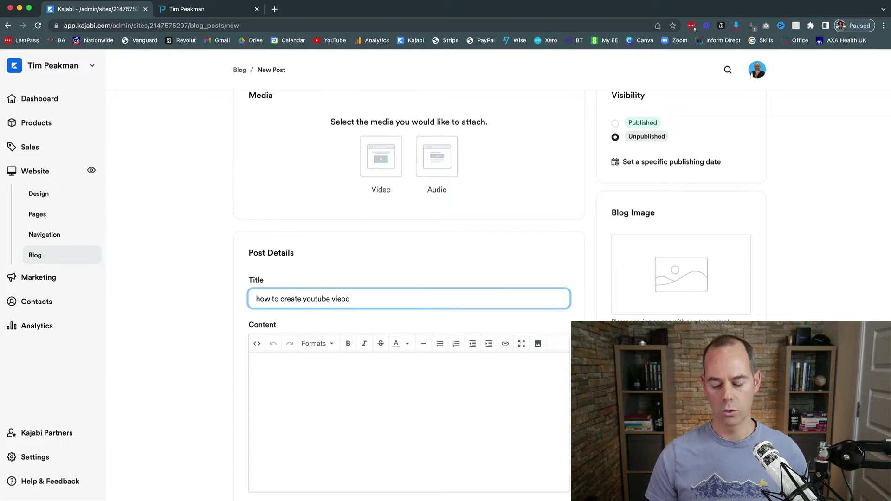
key("BackSpace")
type("s")
left_click(340, 380)
scroll(341, 380, "down", 2)
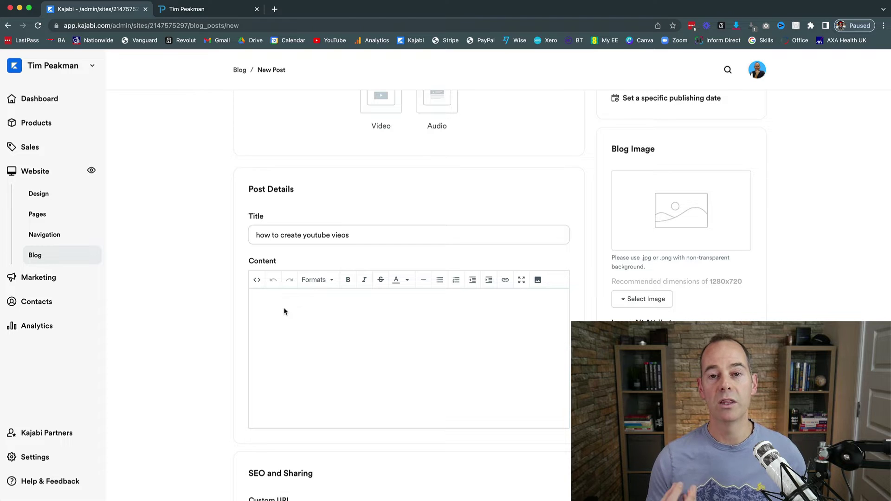
scroll(284, 310, "down", 1)
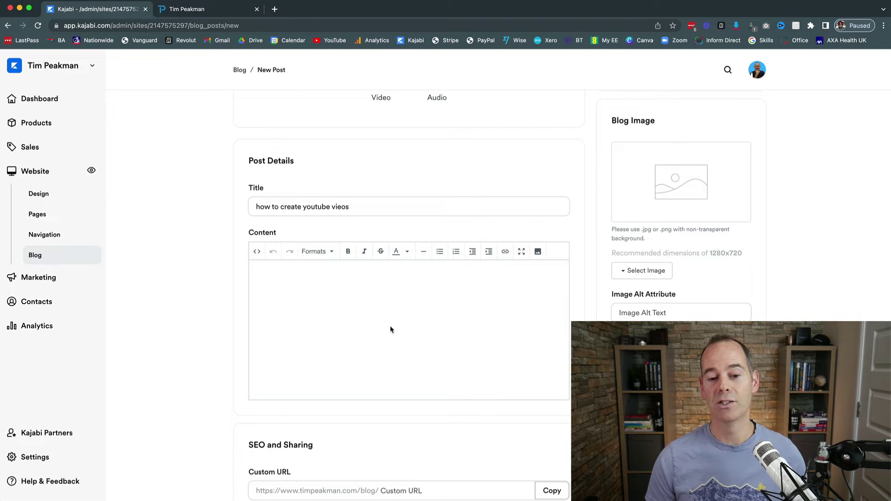
scroll(390, 330, "down", 2)
scroll(389, 330, "down", 4)
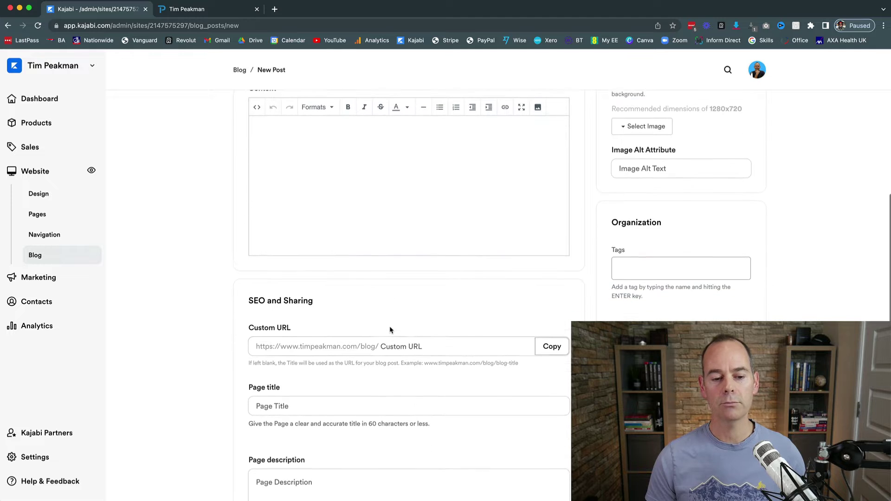
- Save the new, still unpublished blog post
left_click(433, 340)
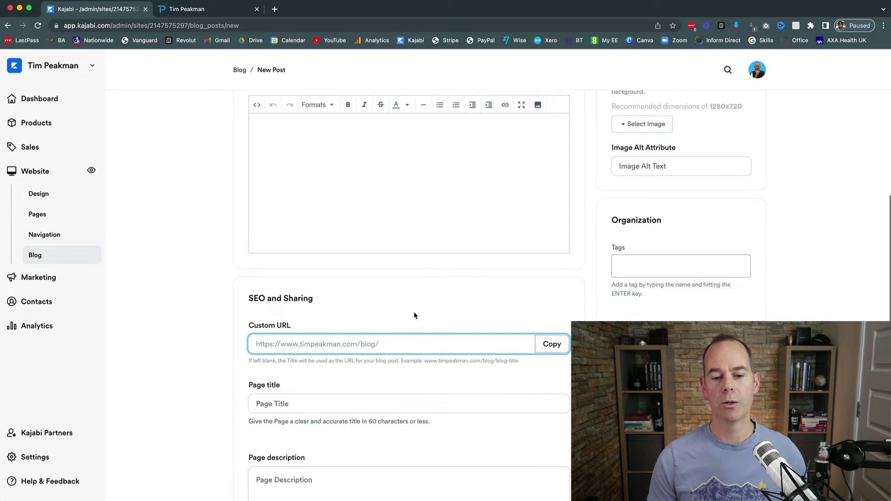
scroll(414, 318, "up", 8)
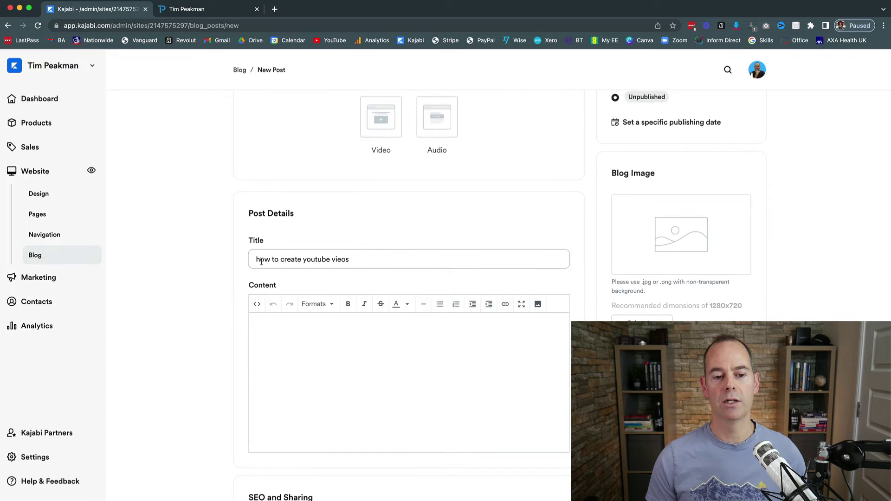
scroll(760, 150, "up", 4)
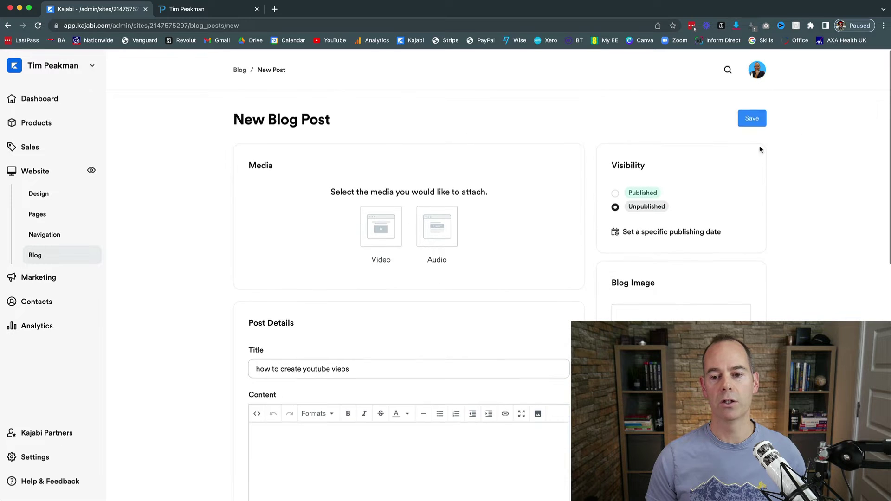
left_click(751, 114)
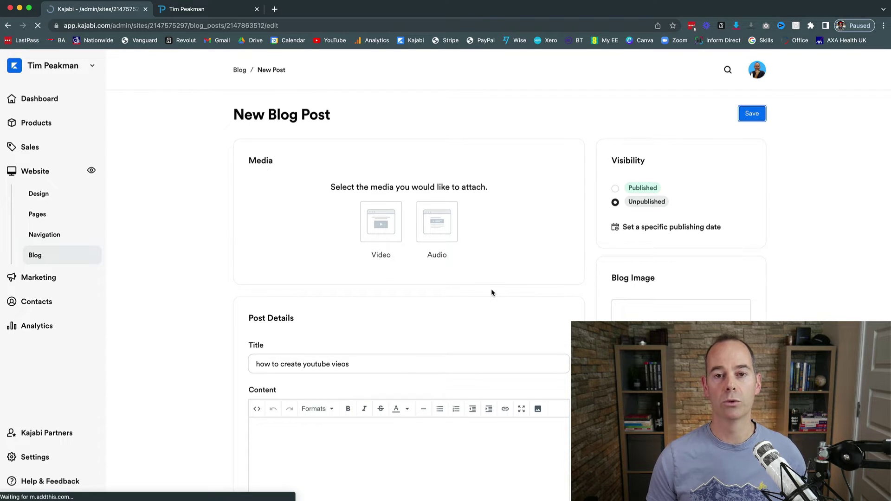
- Check that the SEO Custom URL slug reads 'how-to-create-youtube-vieos'
scroll(491, 290, "down", 10)
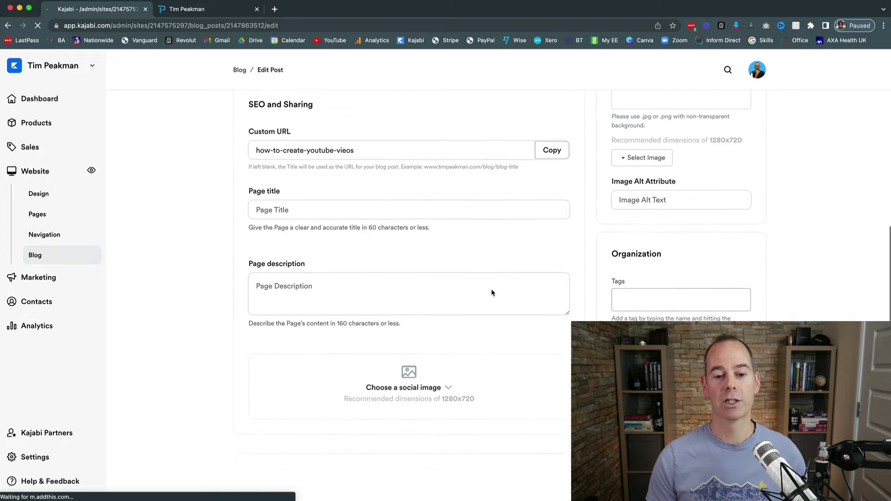
scroll(482, 277, "up", 2)
scroll(342, 285, "down", 2)
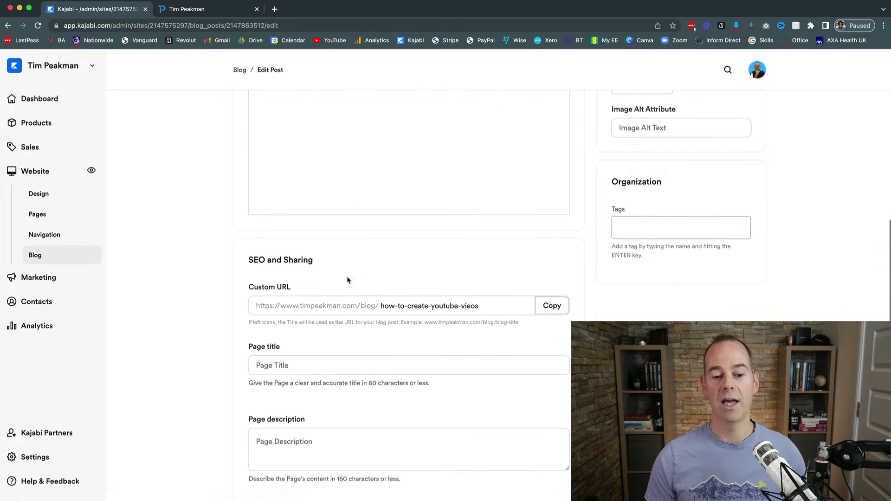
left_click(478, 307)
key("super+Left")
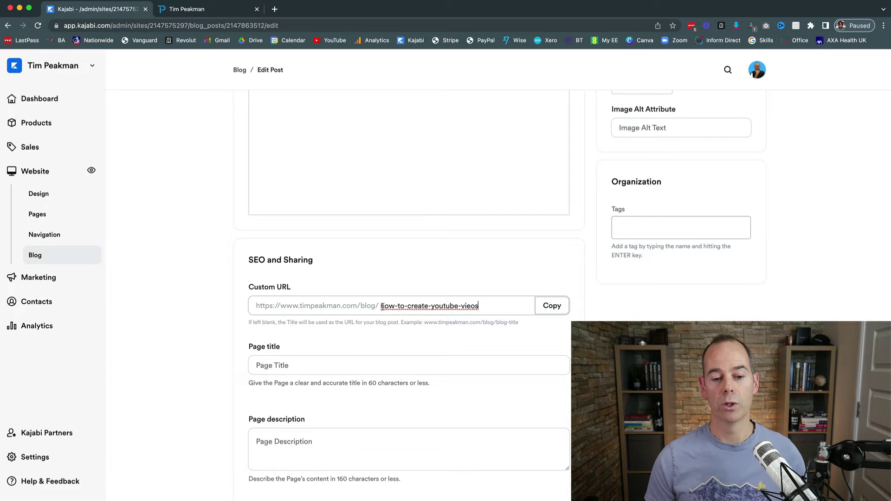
key("shift+alt+Right")
key("shift+alt+Right")
key("shift+super+Right")
key("Right")
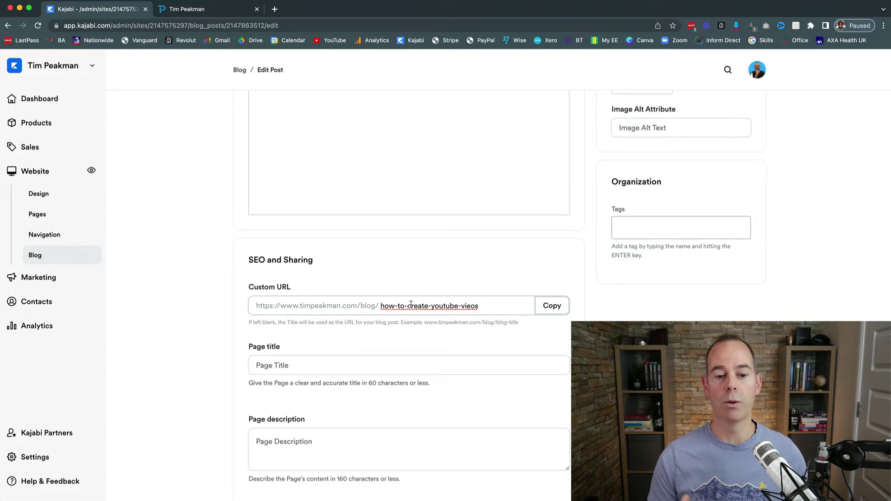
- Copy the post title 'how to create youtube vieos' into the SEO Page title field, then move to Page description
scroll(502, 306, "down", 2)
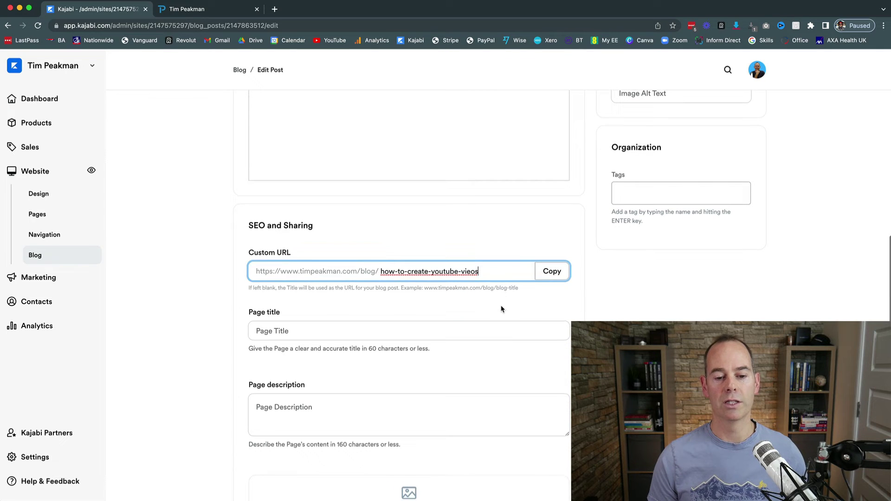
left_click(297, 327)
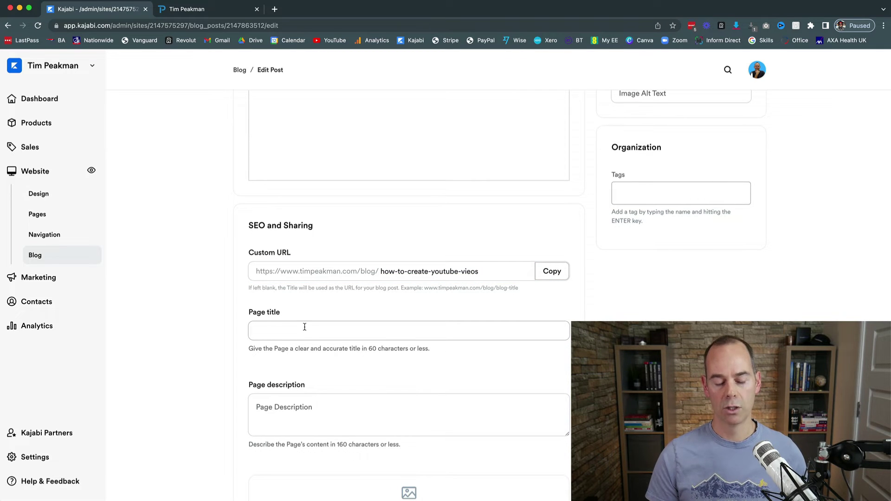
scroll(319, 212, "up", 5)
triple_click(295, 185)
key("super+c")
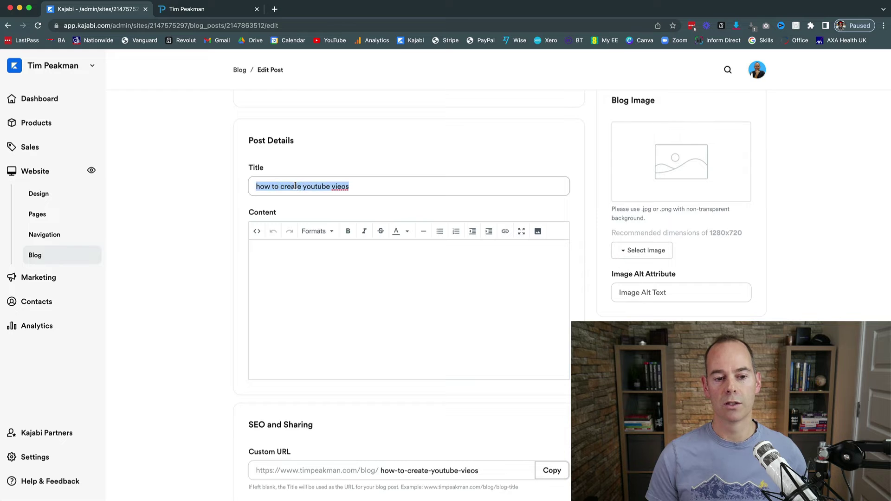
scroll(295, 186, "down", 5)
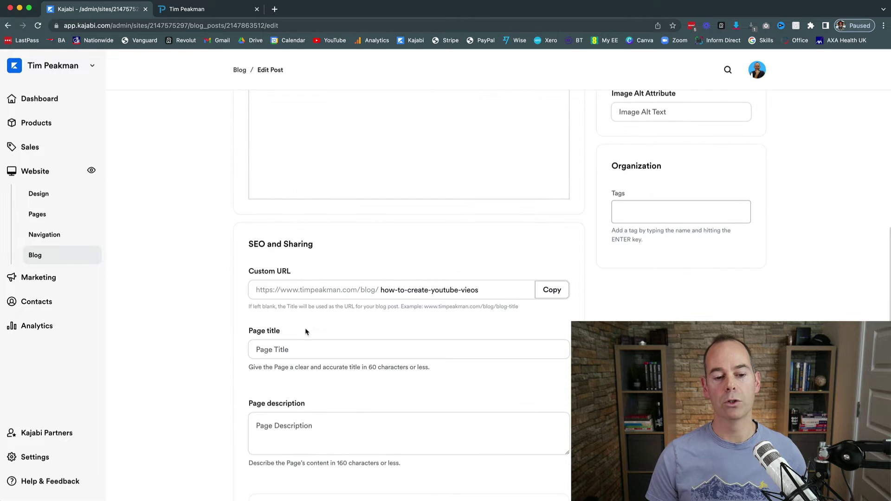
left_click(312, 354)
key("super+v")
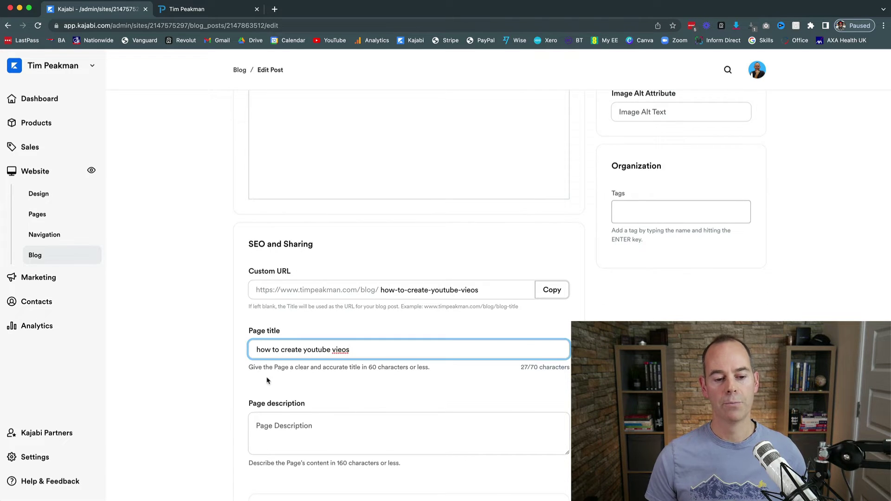
left_click(274, 418)
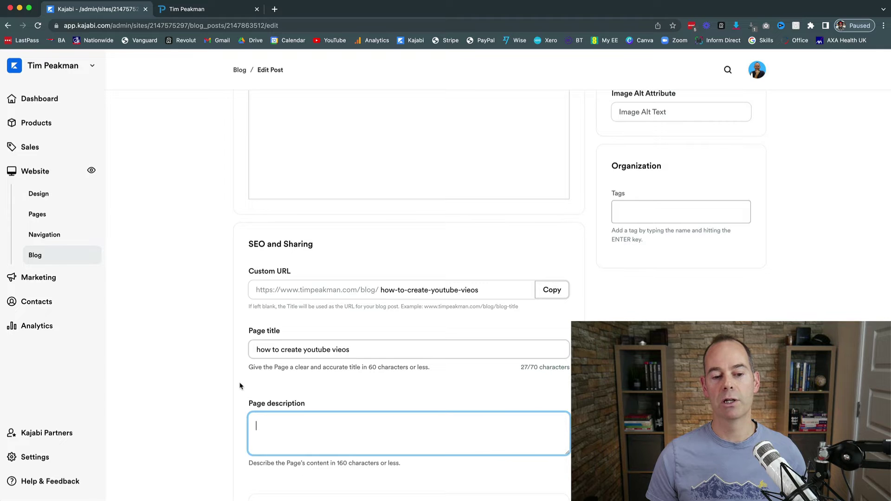
scroll(239, 386, "down", 3)
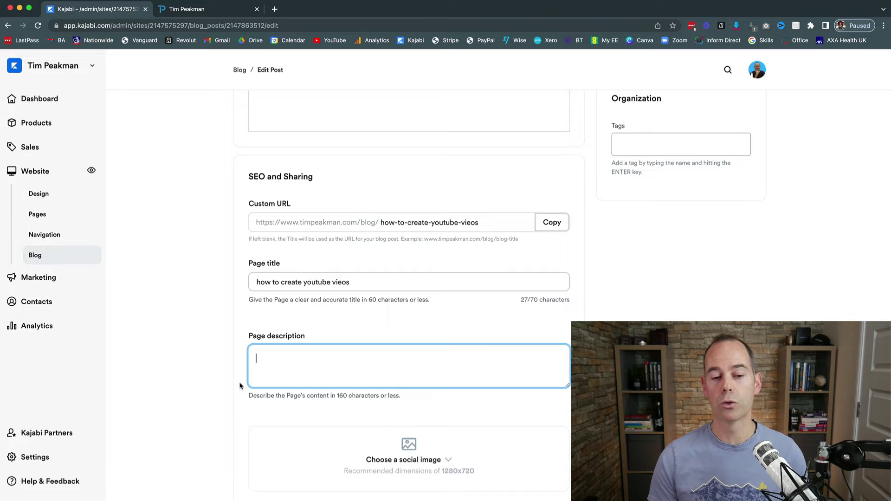
left_click(237, 315)
double_click(265, 282)
triple_click(275, 278)
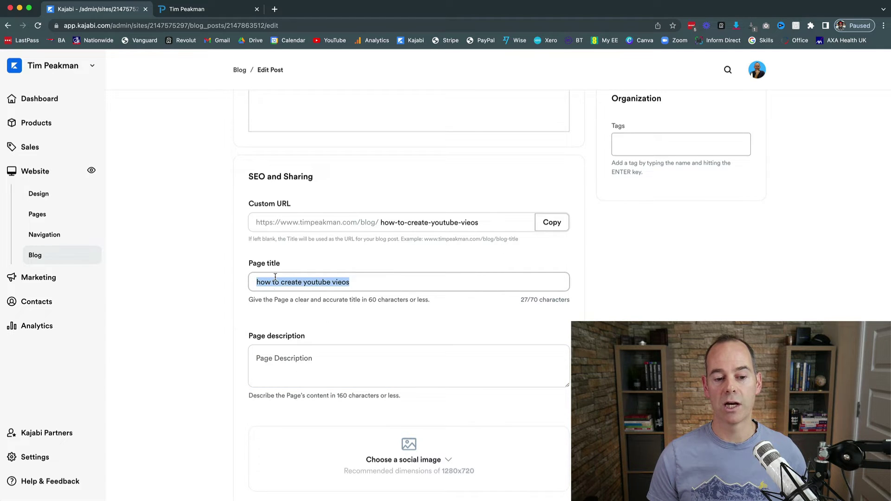
key("Tab")
scroll(241, 376, "down", 1)
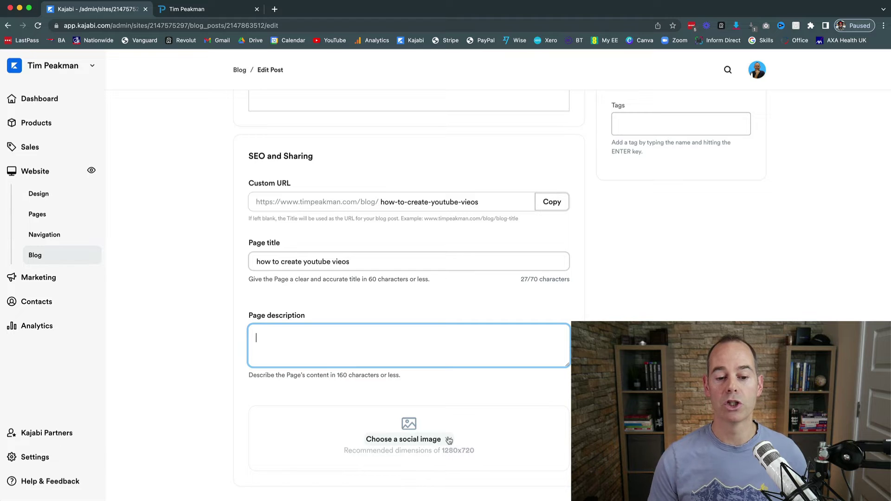
left_click(315, 352)
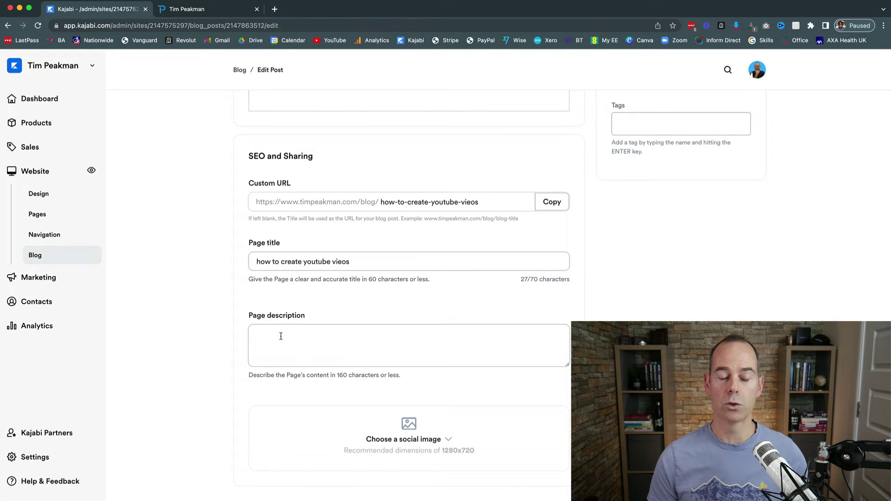
scroll(281, 336, "up", 6)
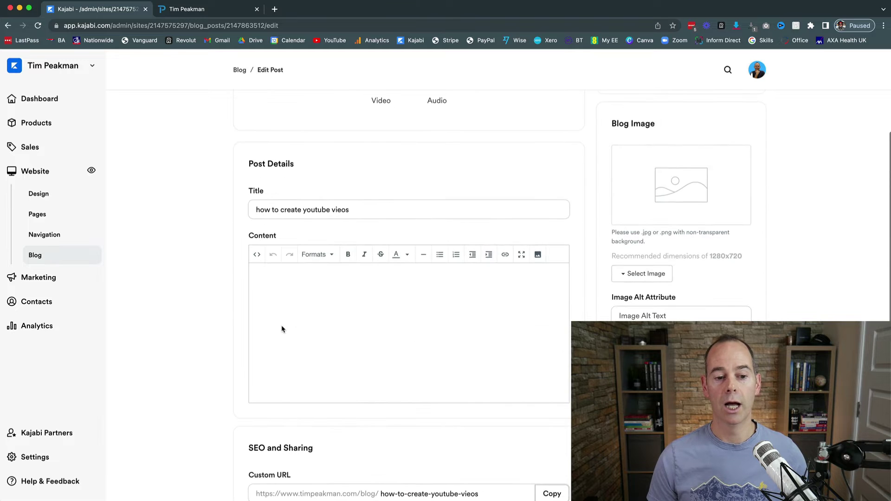
scroll(282, 329, "down", 6)
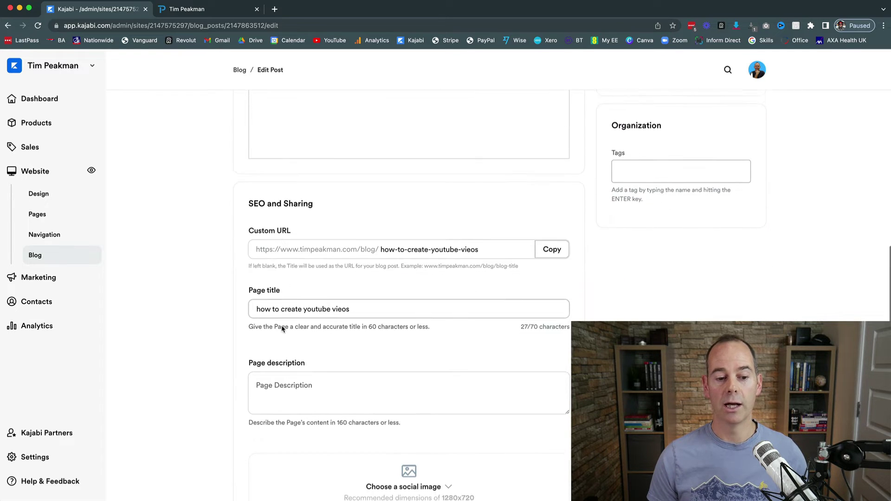
left_click(274, 358)
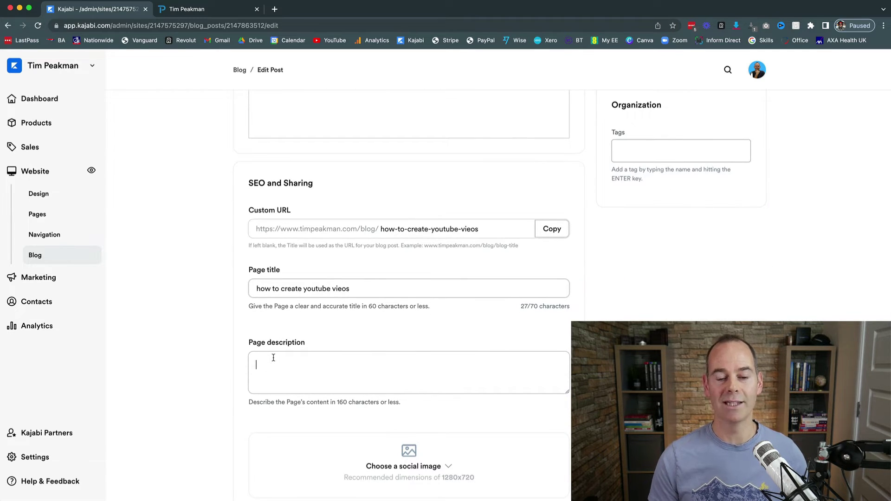
scroll(273, 358, "down", 1)
left_click(272, 358)
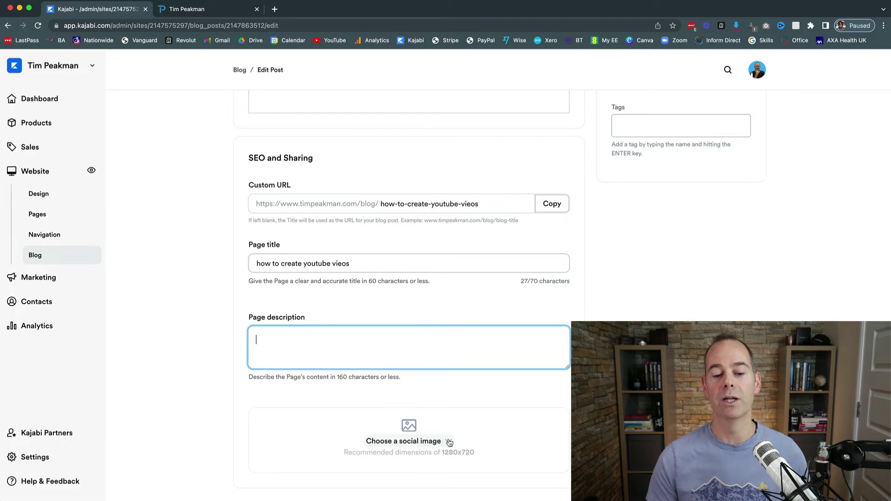
scroll(449, 443, "up", 6)
scroll(464, 436, "up", 2)
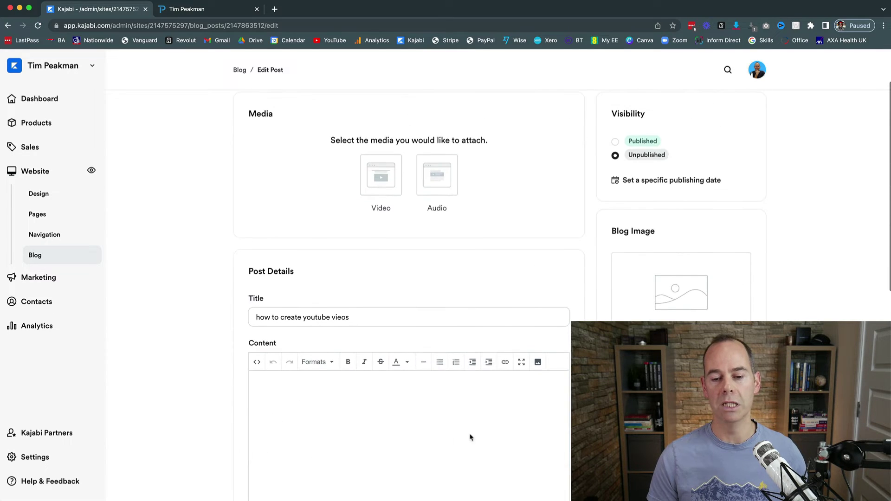
scroll(483, 428, "up", 3)
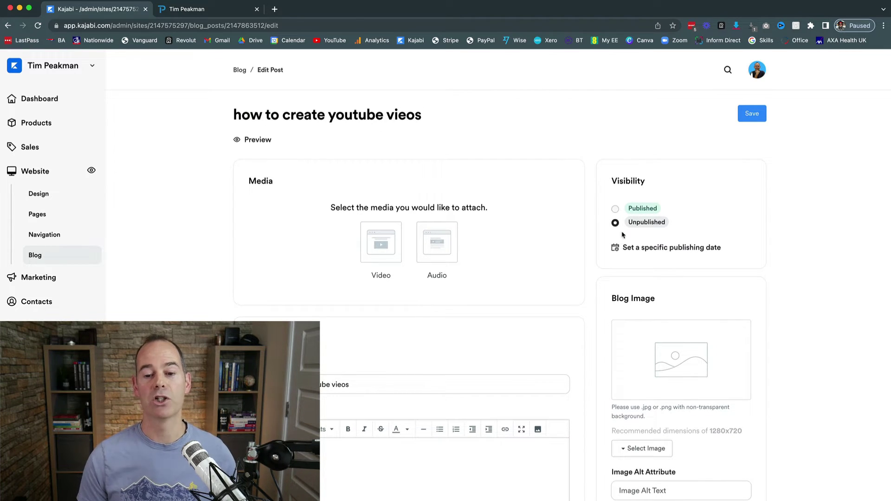
left_click(642, 251)
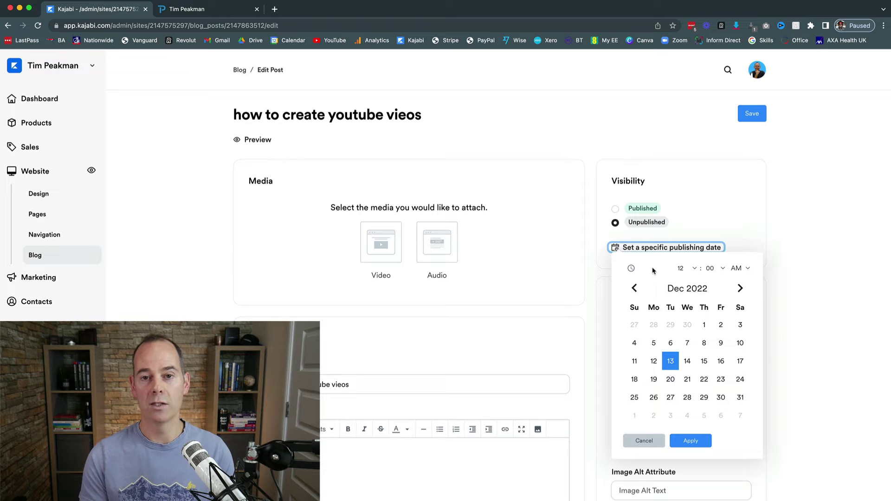
left_click(593, 273)
scroll(591, 273, "down", 3)
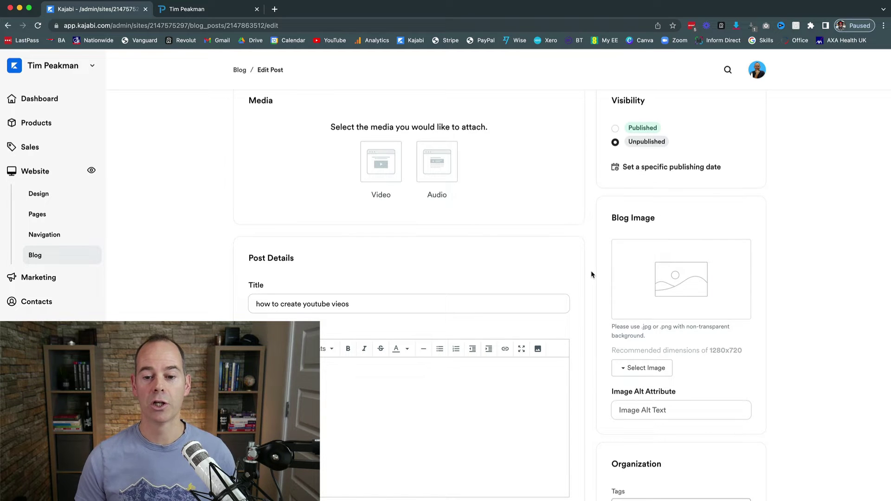
scroll(592, 275, "down", 1)
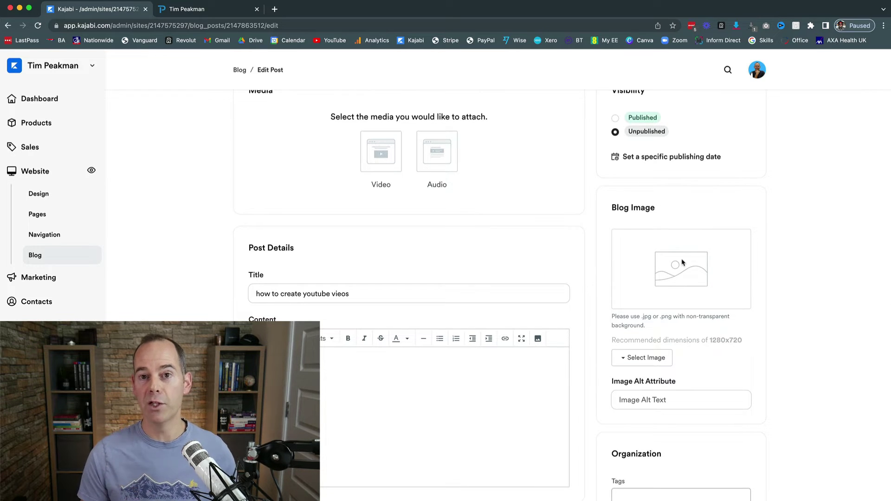
scroll(596, 362, "down", 1)
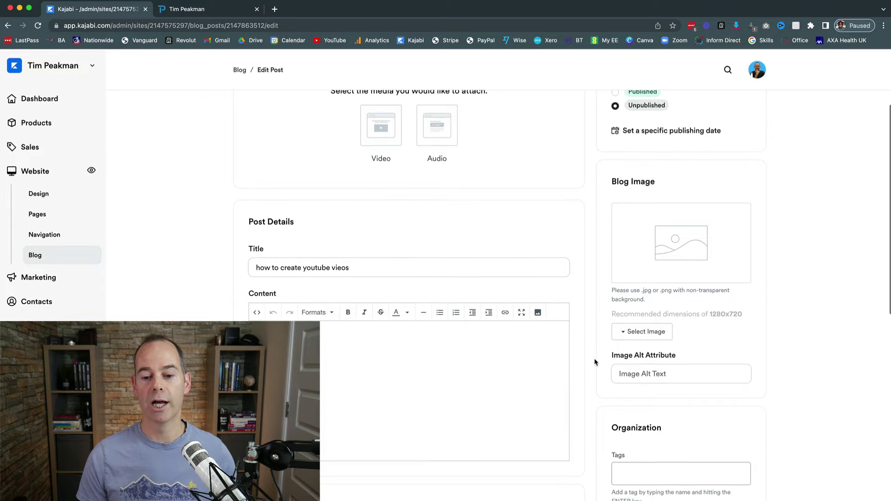
left_click(637, 374)
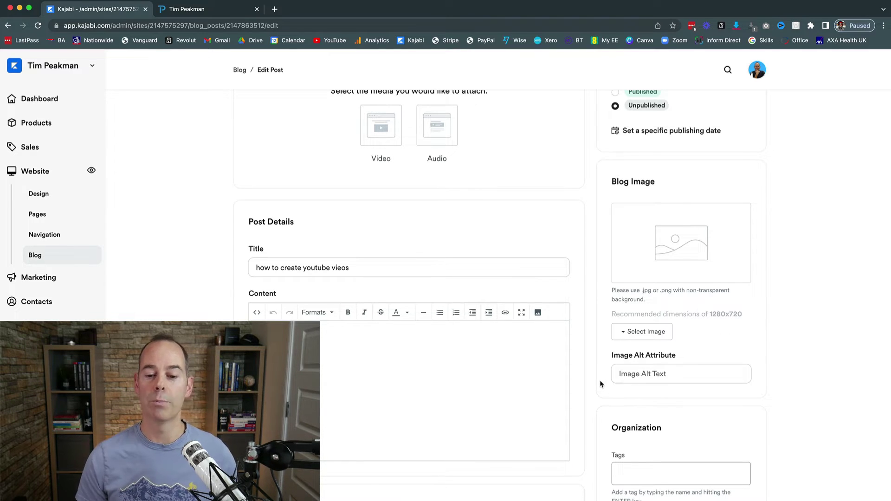
scroll(599, 380, "down", 1)
left_click(621, 360)
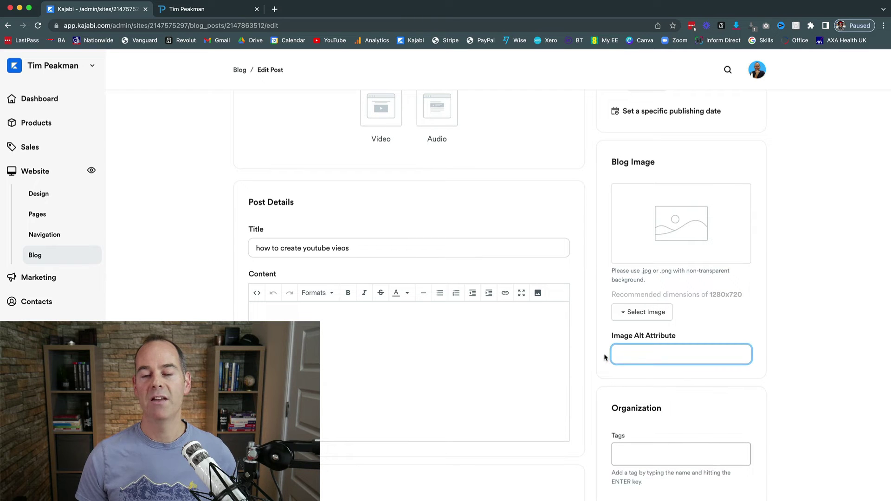
scroll(602, 357, "up", 1)
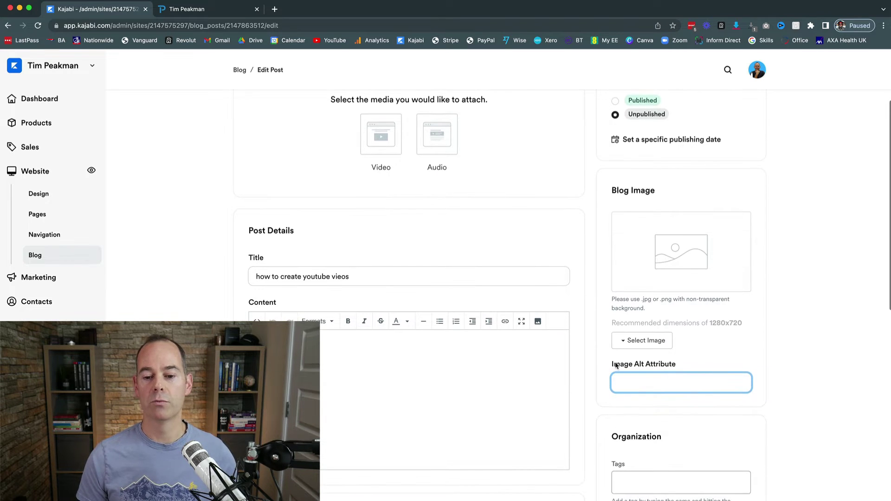
left_click(592, 375)
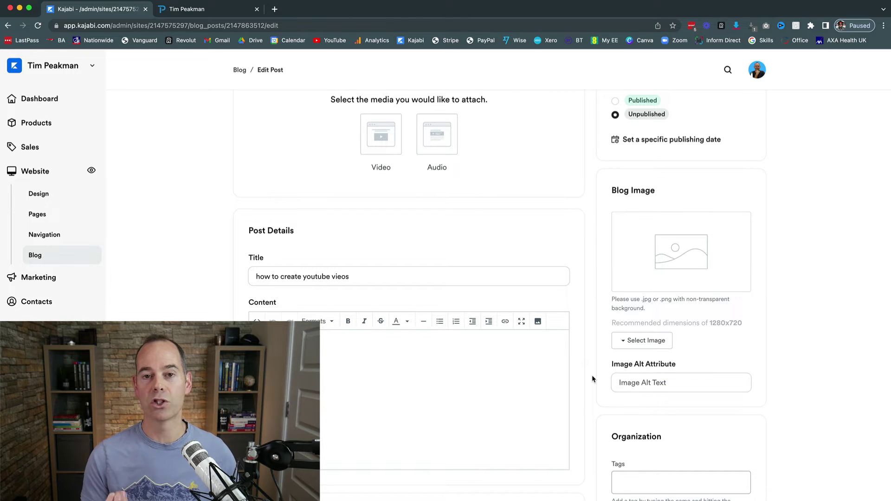
scroll(592, 375, "down", 1)
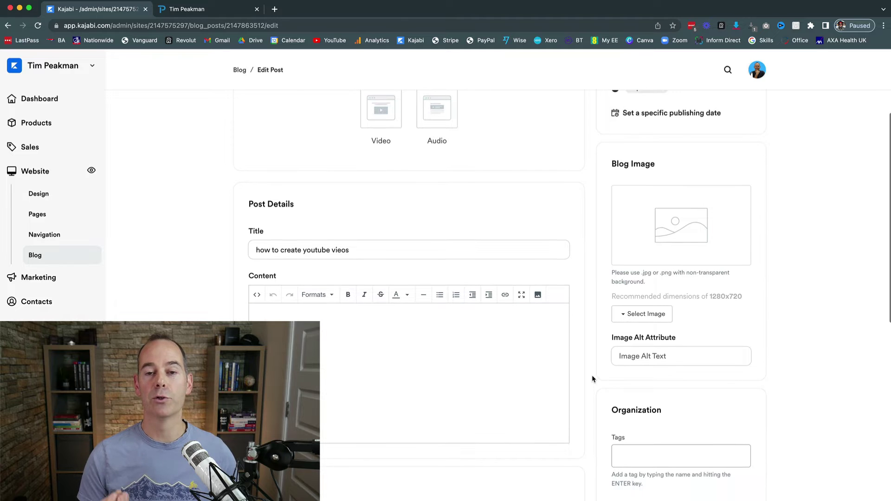
scroll(592, 374, "down", 1)
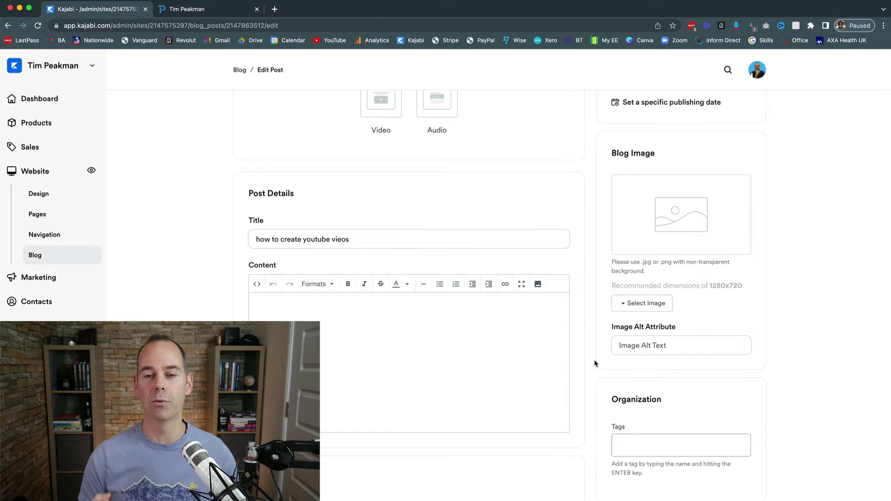
scroll(594, 363, "down", 1)
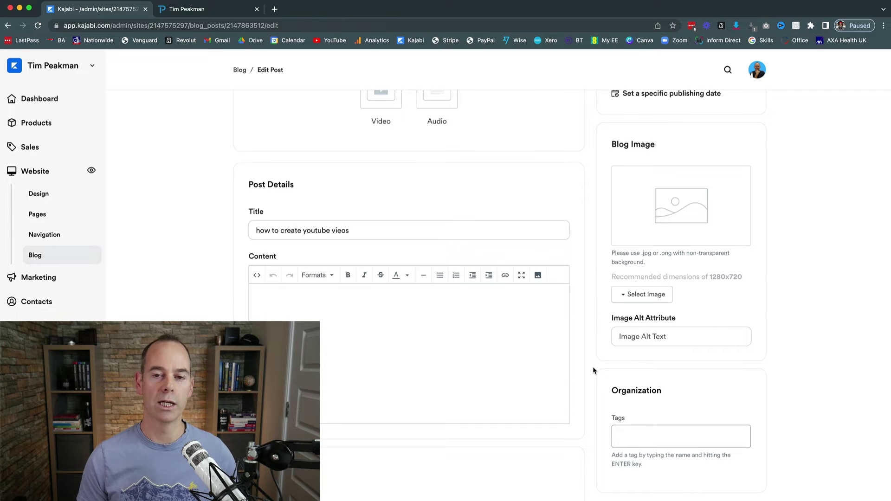
scroll(593, 369, "down", 2)
left_click(634, 403)
left_click(595, 392)
scroll(593, 389, "down", 2)
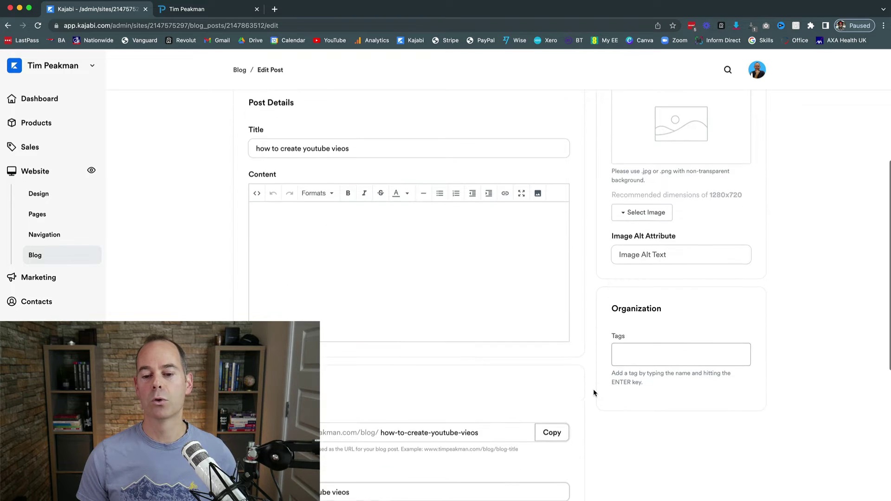
left_click(624, 361)
left_click(597, 352)
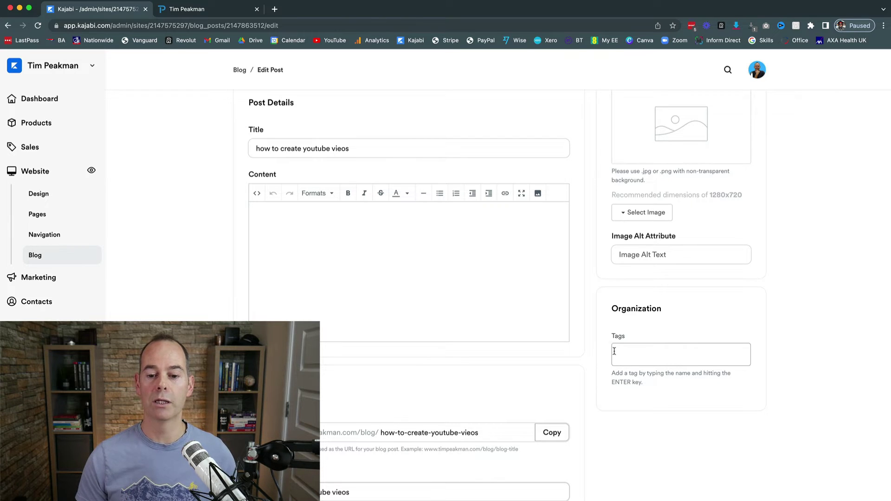
scroll(597, 357, "down", 6)
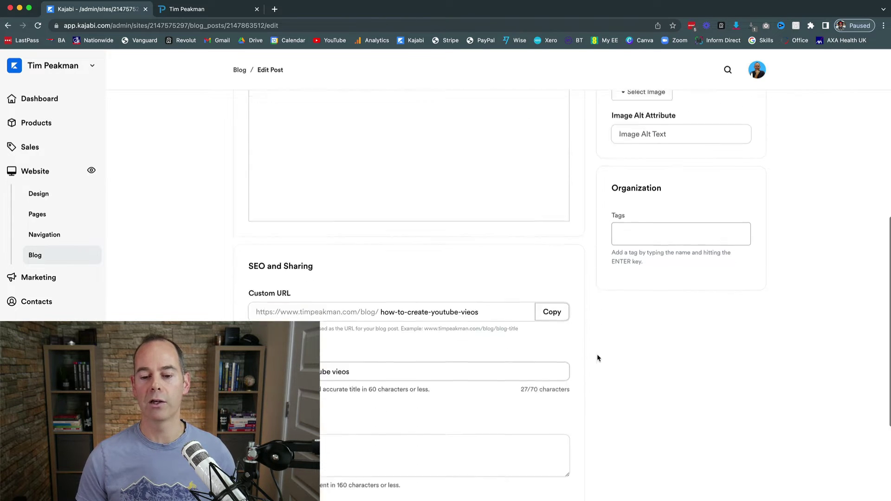
scroll(597, 357, "up", 10)
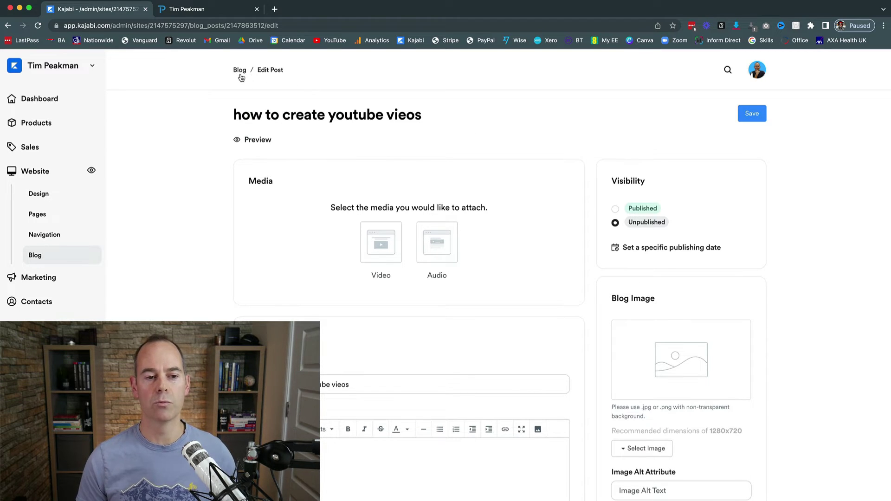
left_click(37, 255)
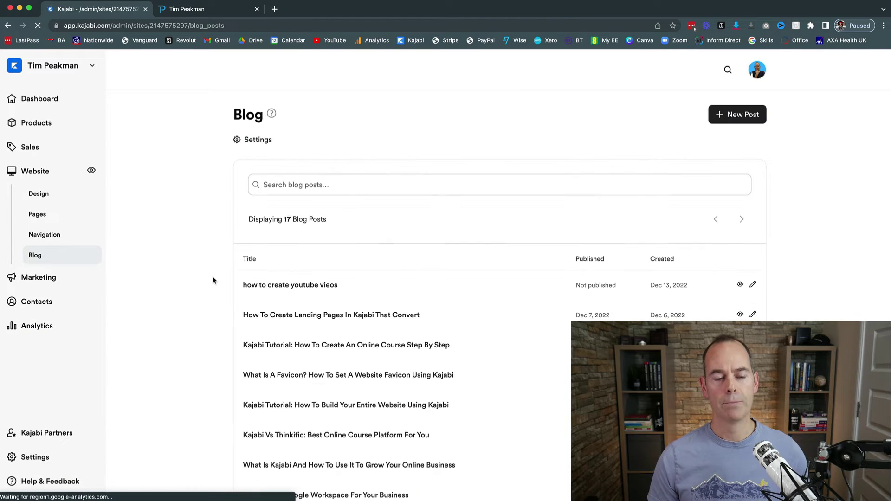
scroll(201, 297, "down", 5)
scroll(201, 298, "down", 1)
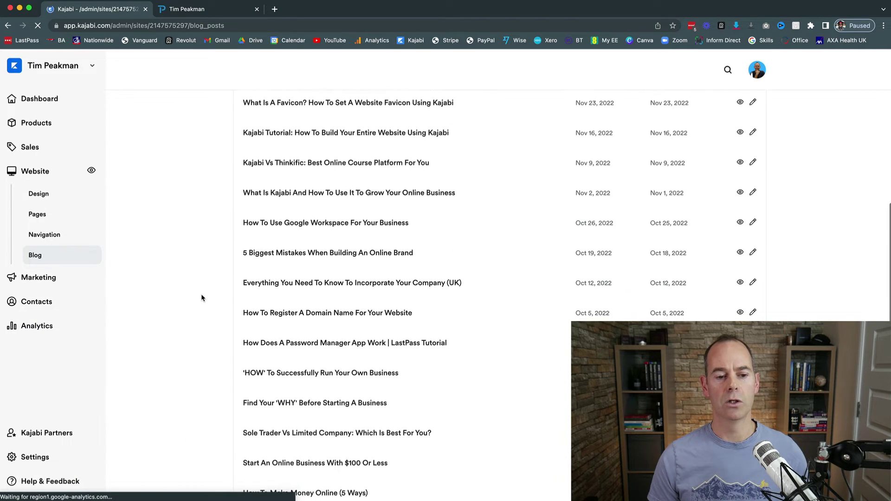
left_click(296, 254)
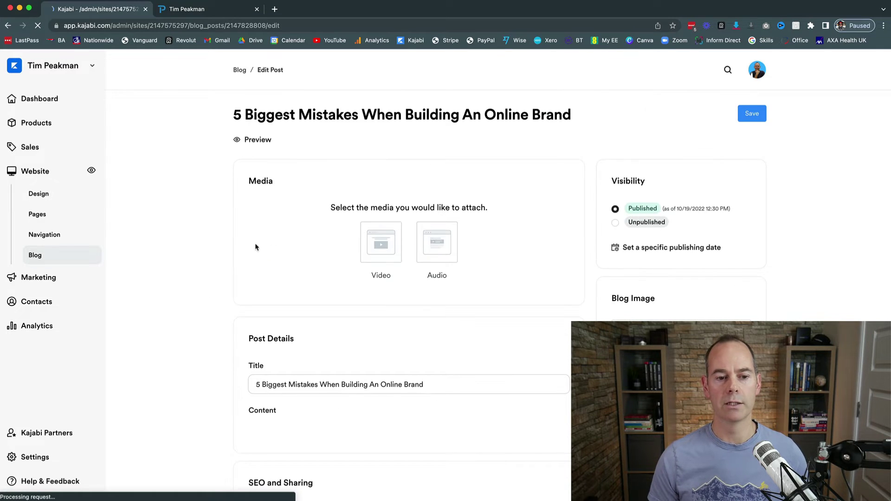
scroll(203, 320, "down", 3)
triple_click(308, 239)
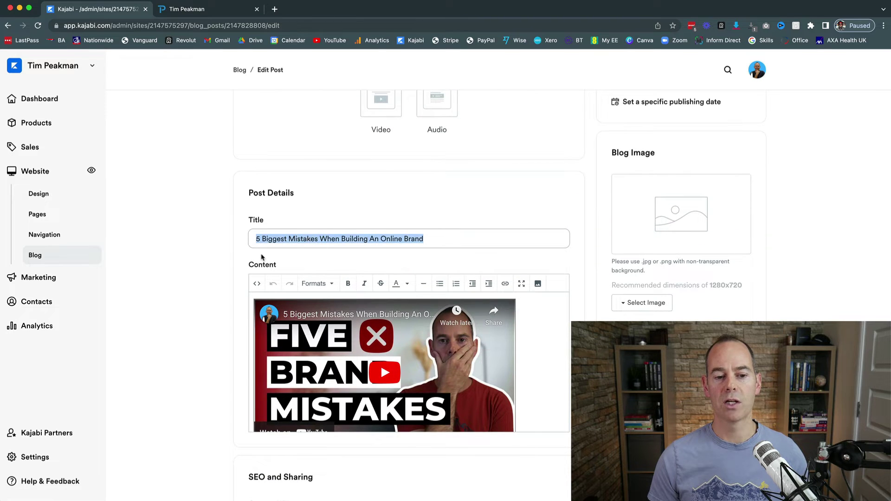
left_click(212, 272)
scroll(212, 271, "down", 1)
scroll(212, 272, "down", 2)
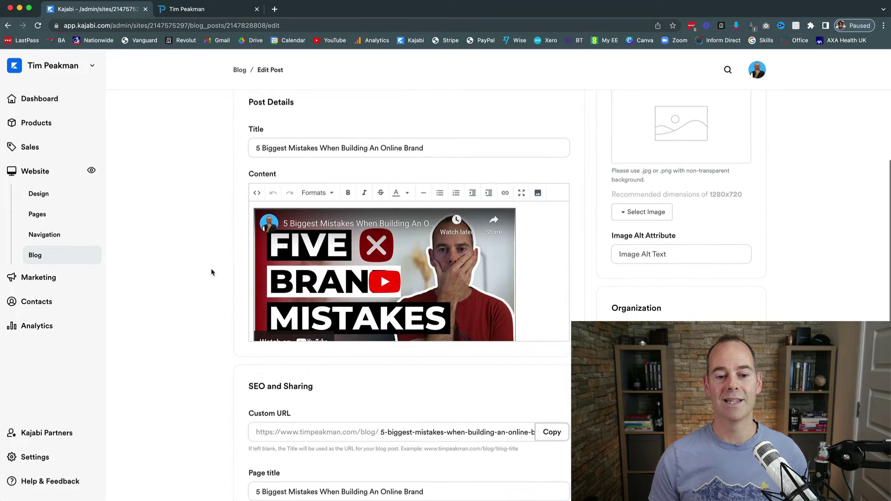
scroll(525, 269, "down", 1)
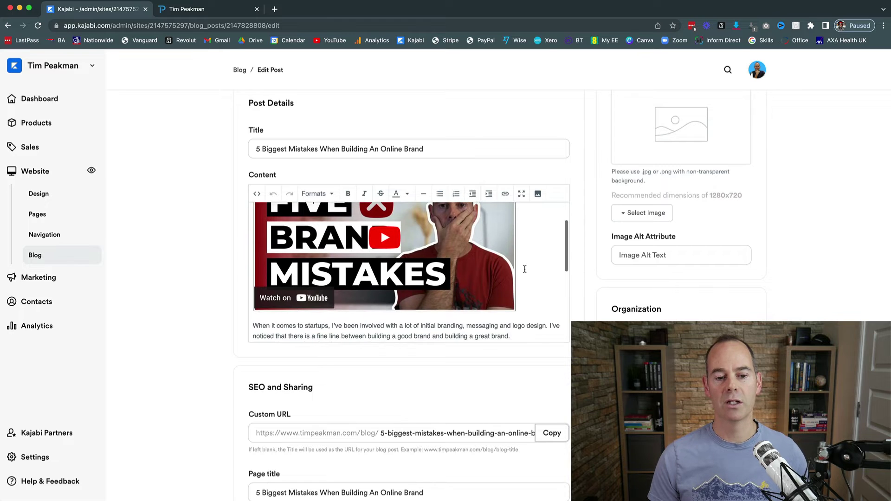
scroll(524, 269, "up", 2)
scroll(425, 284, "up", 1)
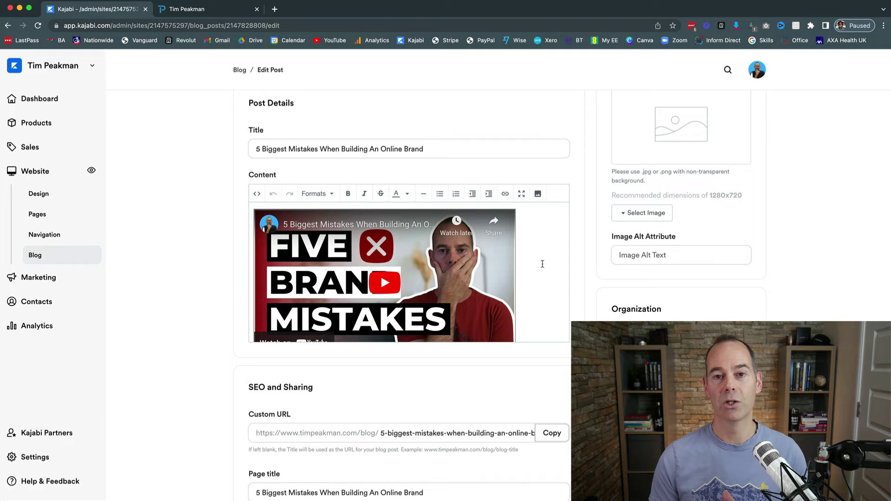
left_click(256, 193)
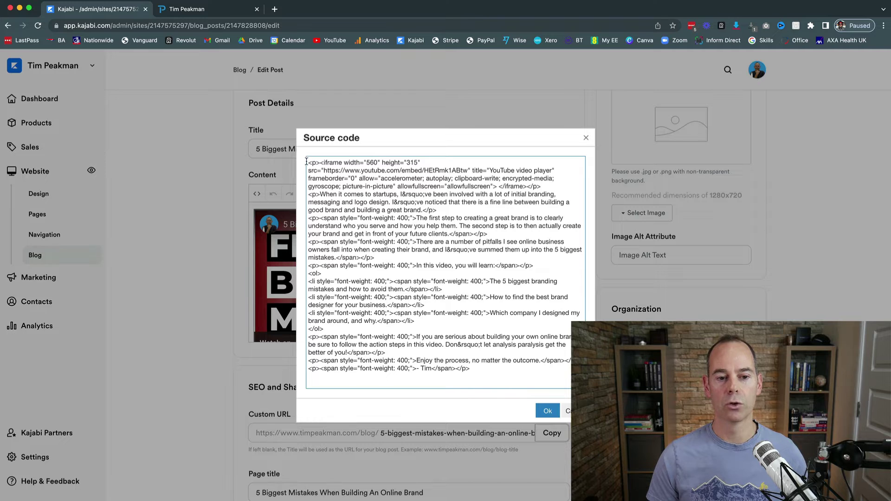
left_click_drag(308, 162, 566, 186)
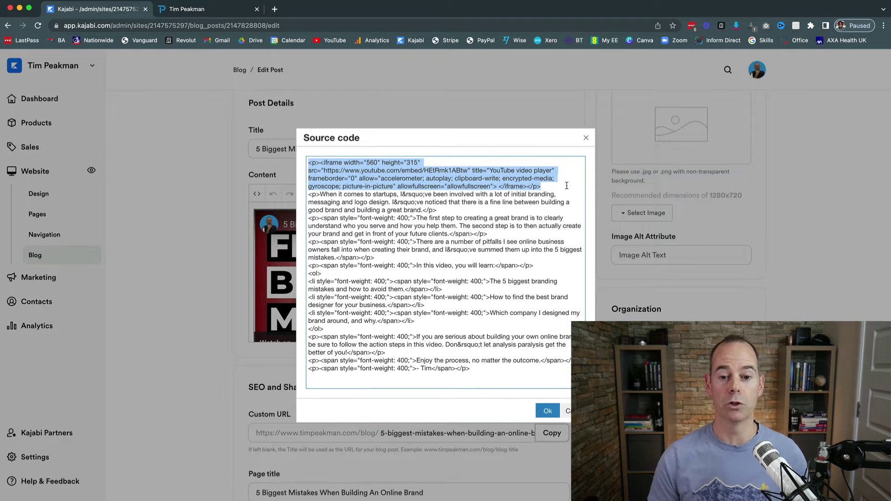
left_click(586, 138)
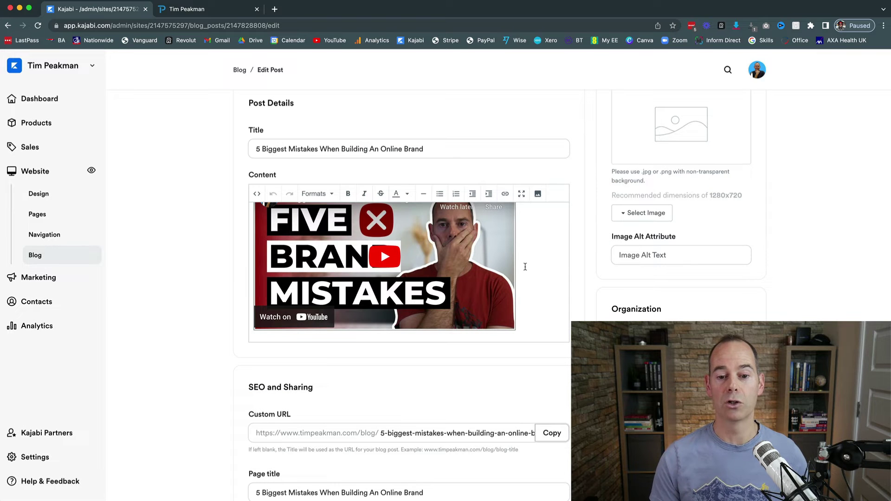
scroll(528, 268, "down", 5)
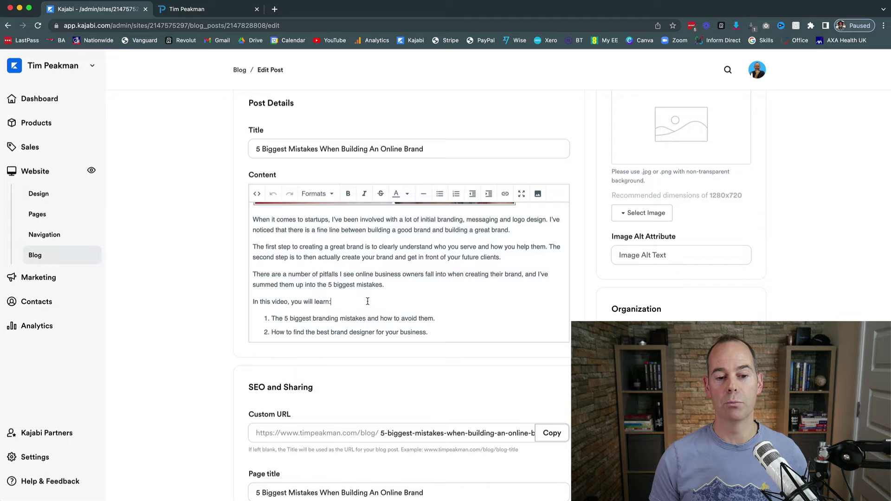
scroll(367, 302, "down", 3)
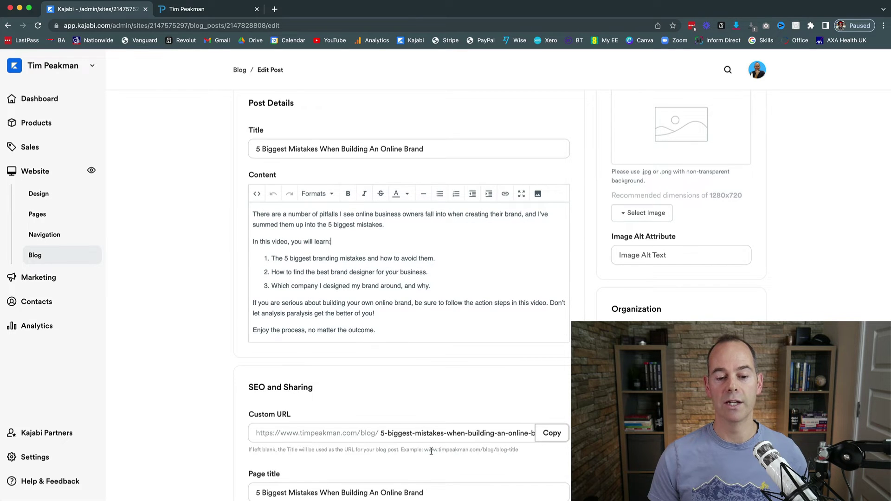
triple_click(422, 432)
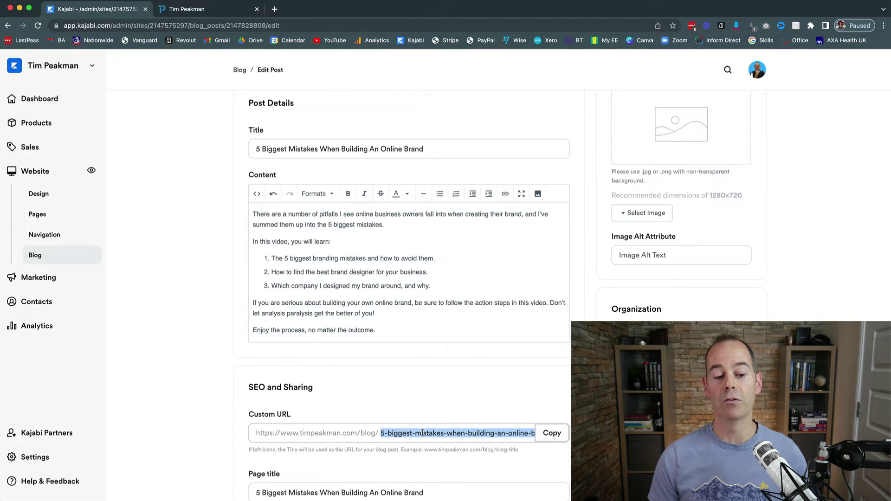
scroll(423, 432, "down", 1)
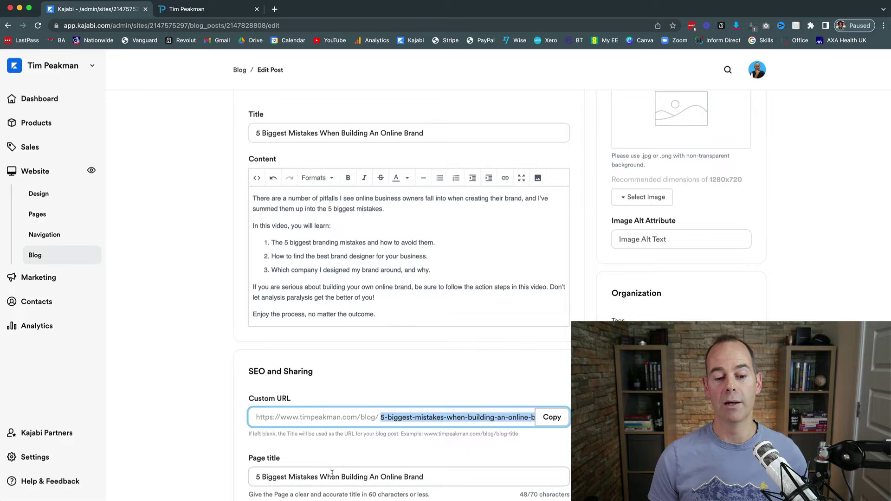
scroll(519, 350, "down", 5)
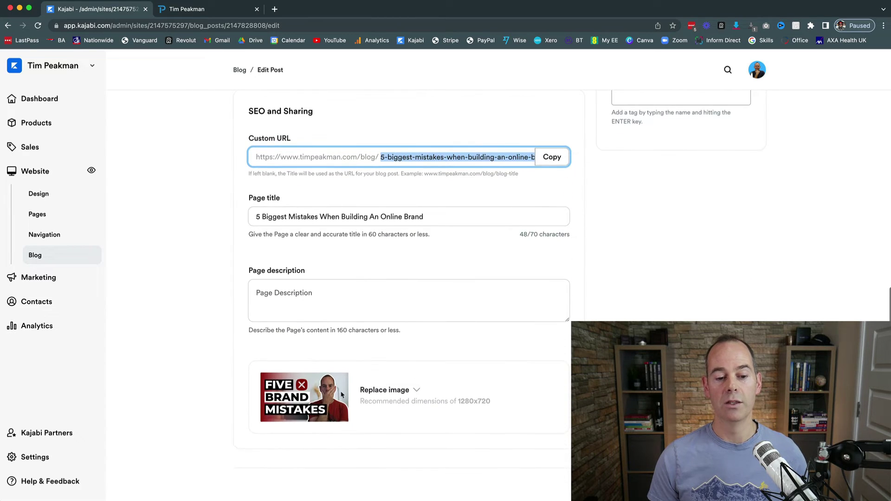
scroll(588, 286, "up", 6)
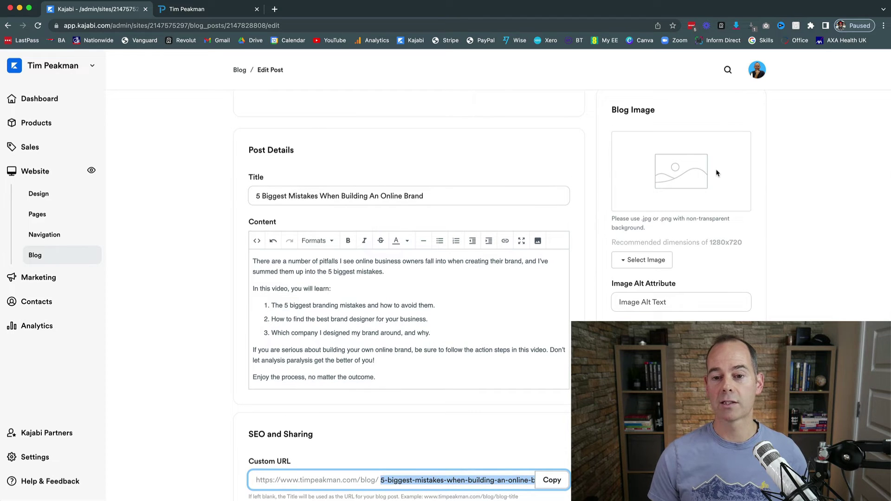
left_click(592, 283)
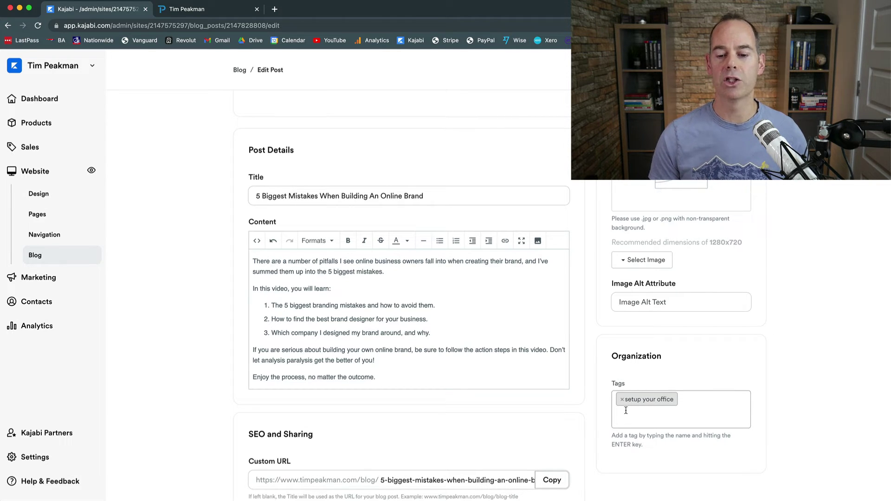
scroll(597, 272, "up", 5)
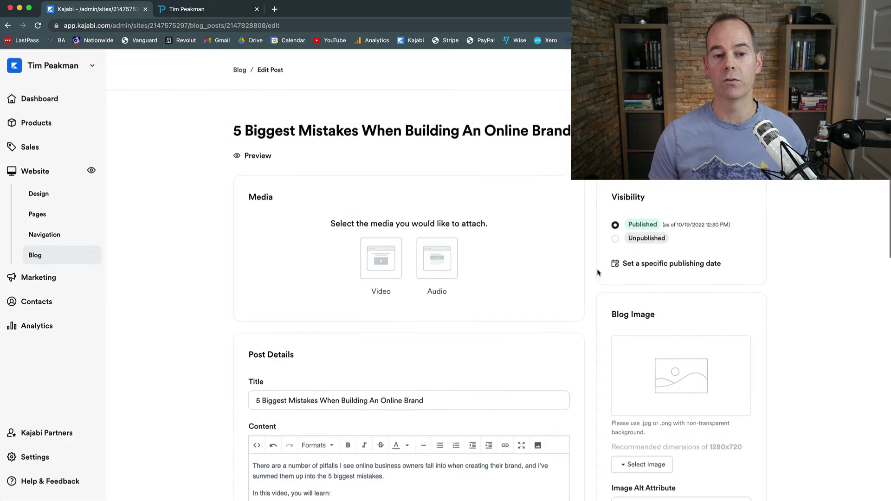
- On live timpeakman.com, open the Blog and scroll to the 5 Biggest Mistakes post's free-guide sign-up
left_click(204, 9)
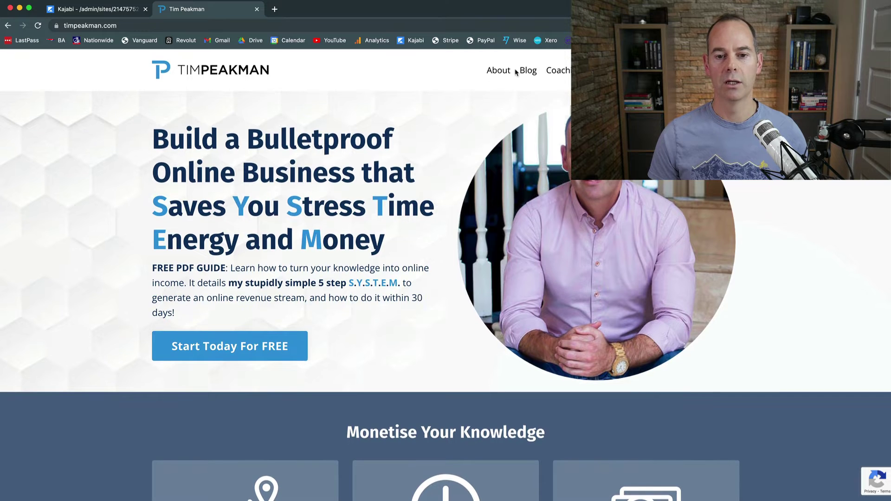
left_click(528, 72)
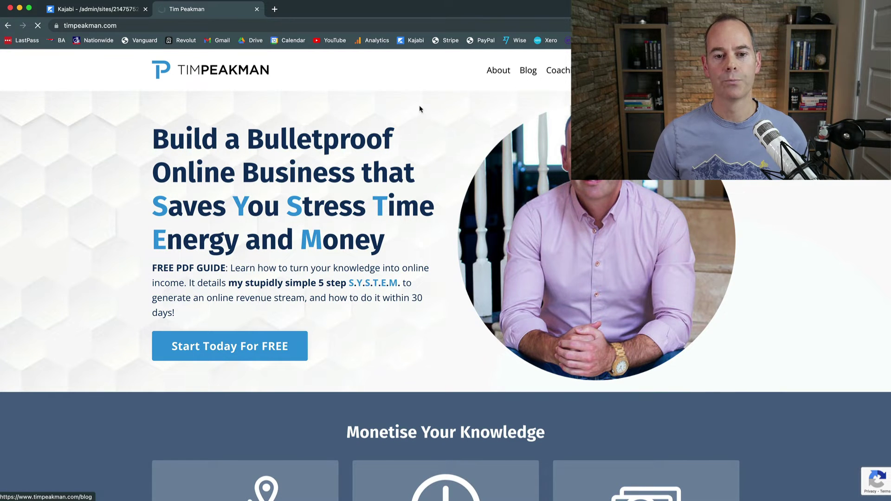
scroll(97, 212, "down", 10)
scroll(96, 212, "down", 15)
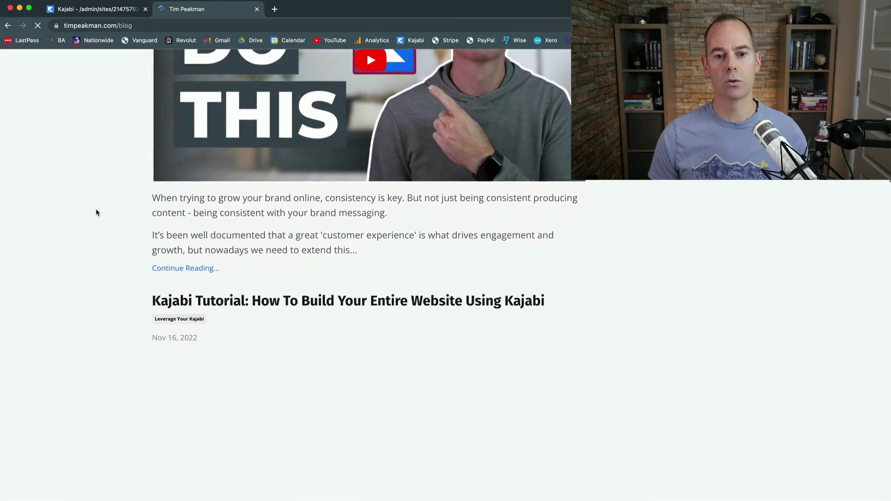
scroll(97, 212, "down", 15)
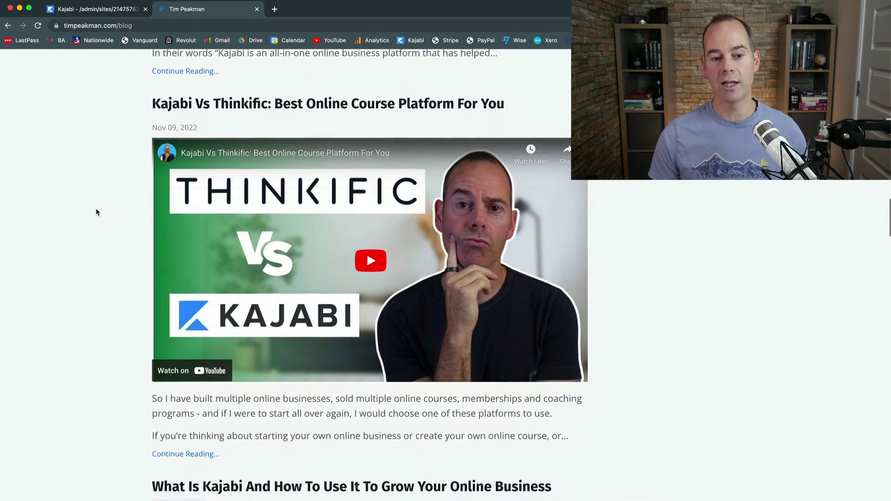
scroll(96, 212, "down", 15)
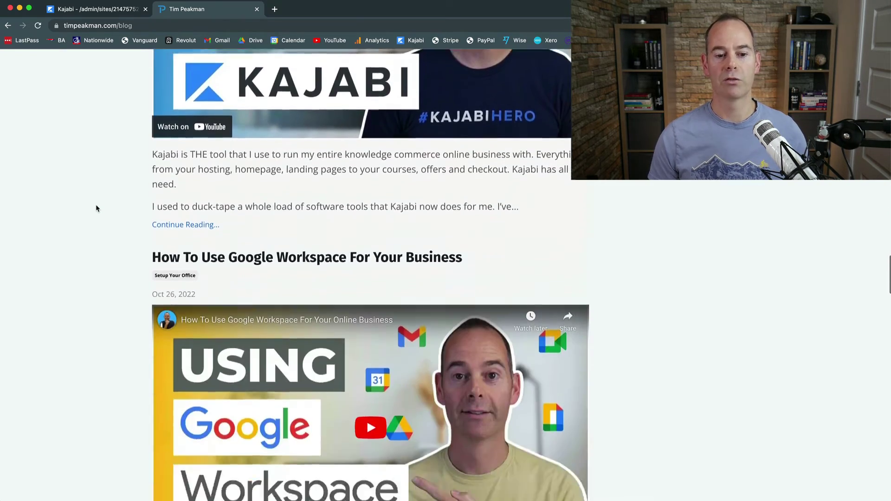
scroll(97, 209, "down", 13)
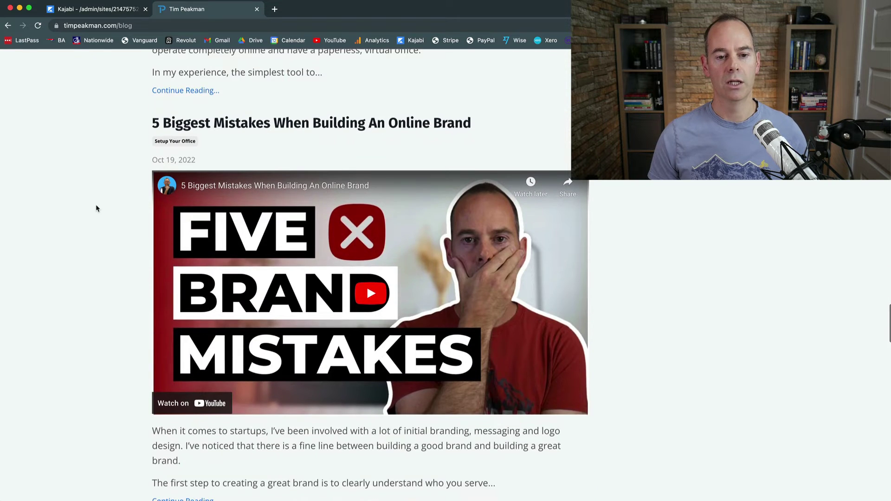
scroll(96, 209, "down", 1)
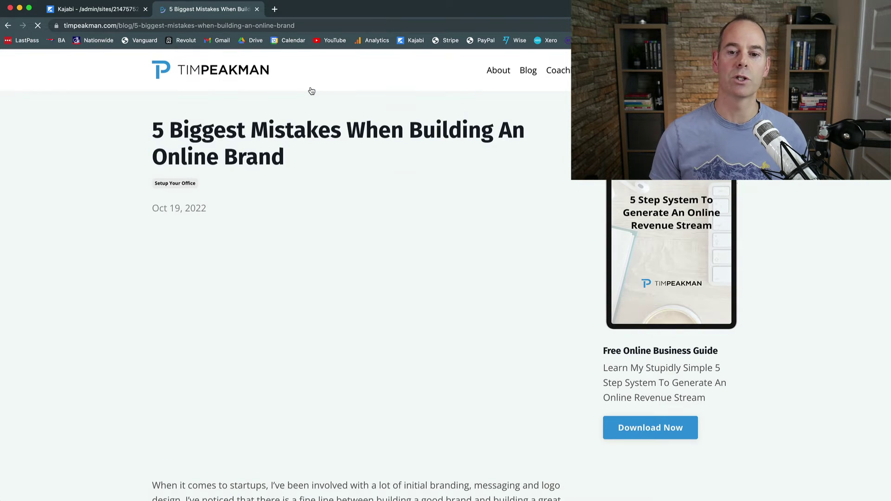
scroll(110, 242, "down", 2)
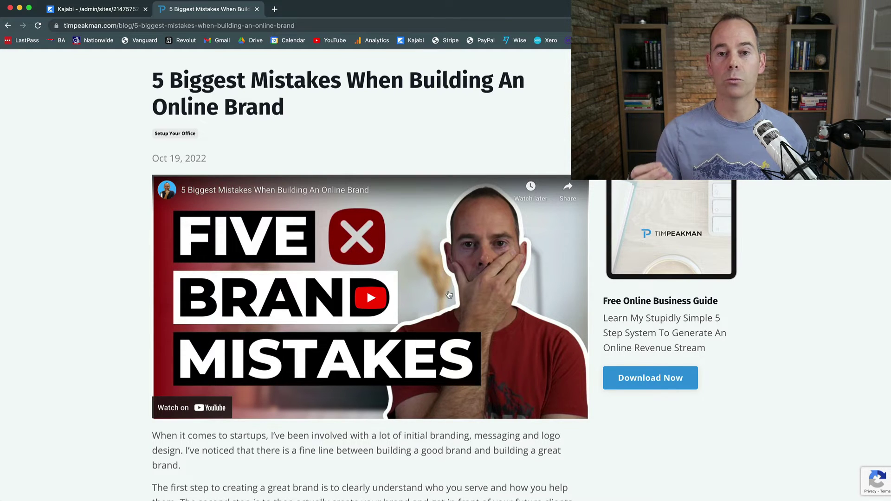
scroll(449, 295, "down", 3)
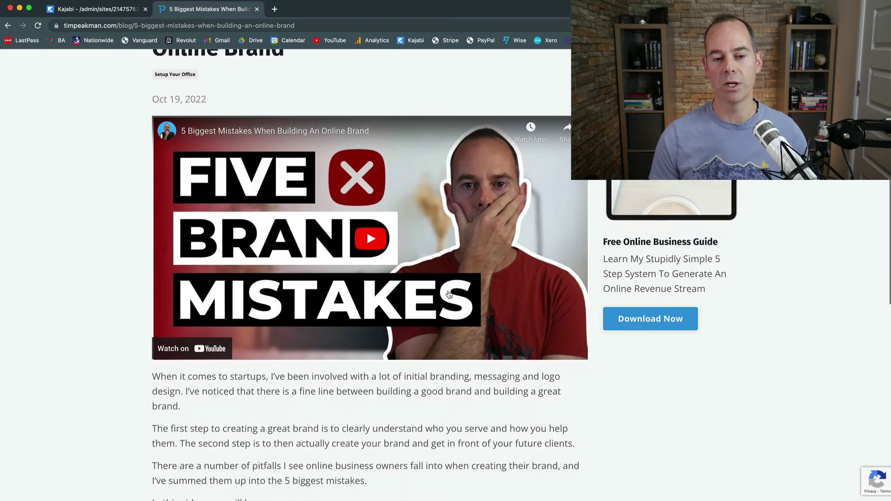
scroll(116, 318, "down", 10)
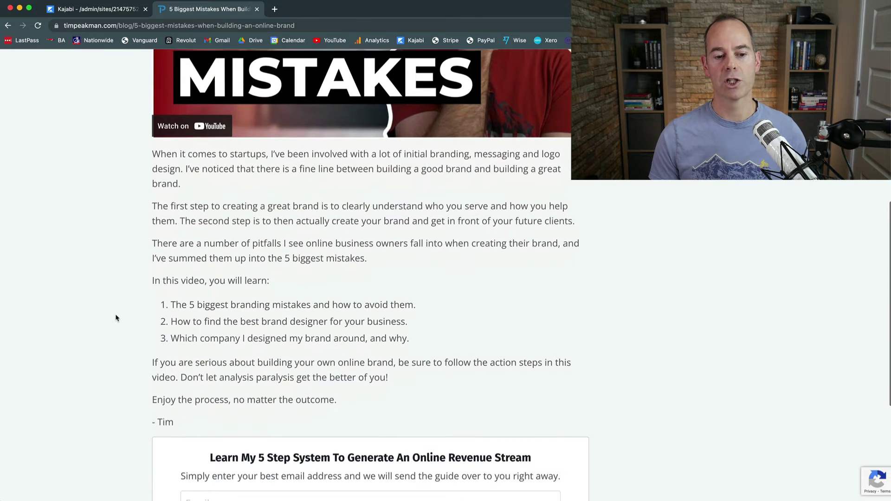
scroll(116, 318, "down", 4)
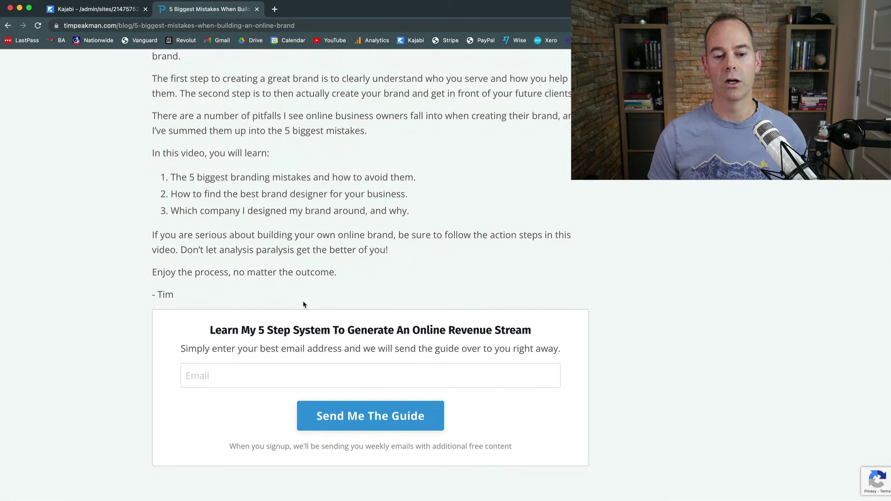
scroll(222, 200, "up", 19)
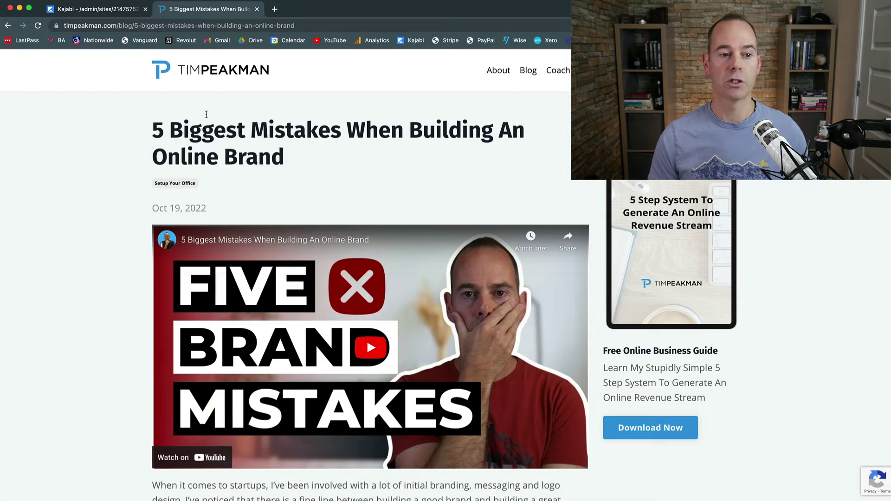
- Back in Kajabi, go to Website > Design and customize the Streamlined Home theme's Home page
left_click(98, 9)
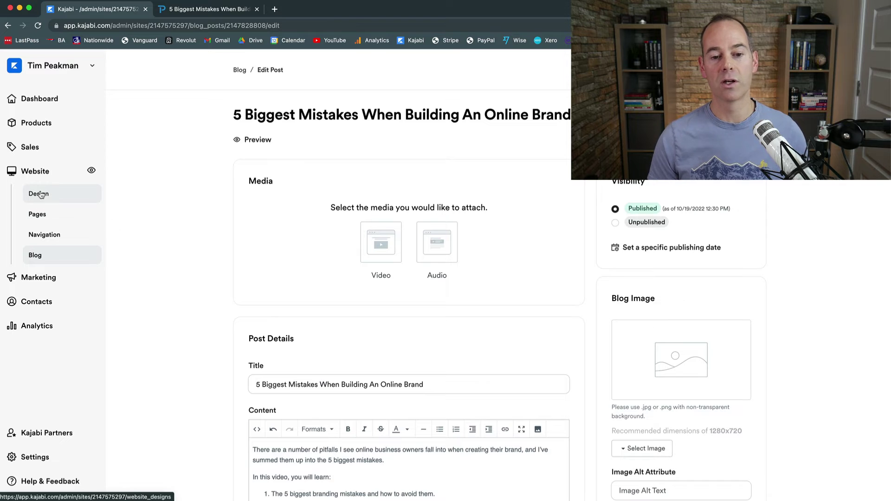
scroll(187, 298, "down", 2)
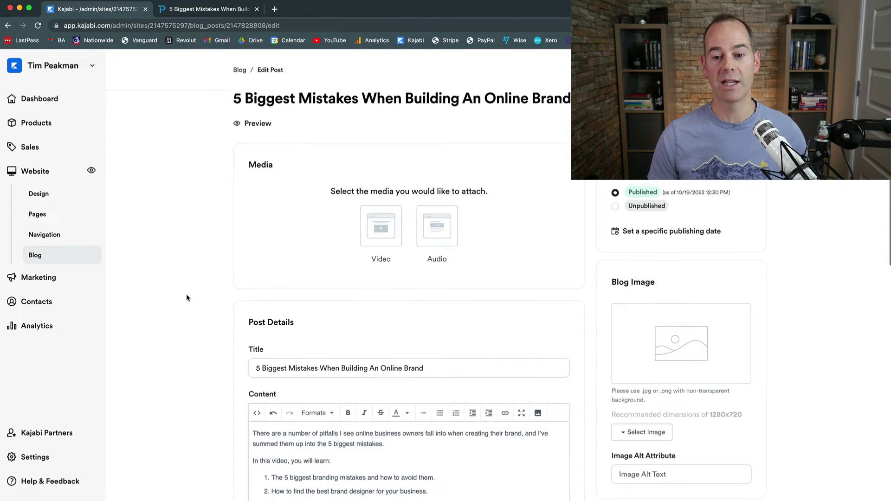
scroll(187, 297, "down", 1)
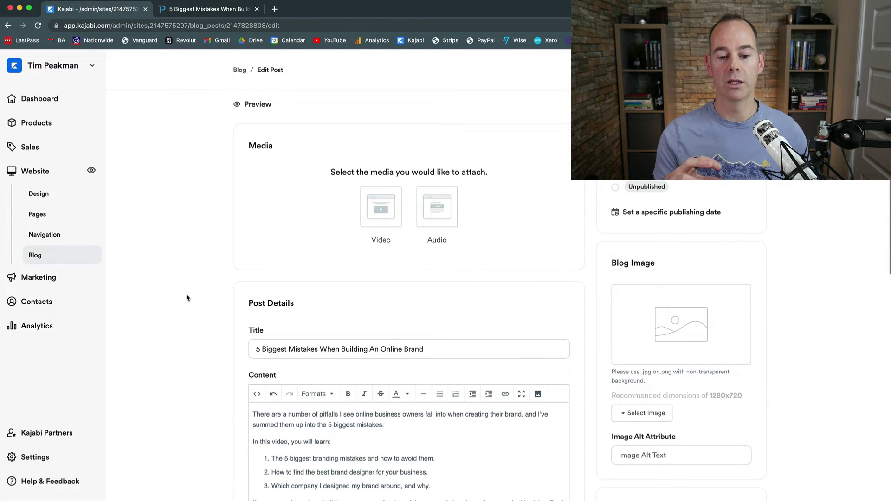
scroll(147, 273, "up", 3)
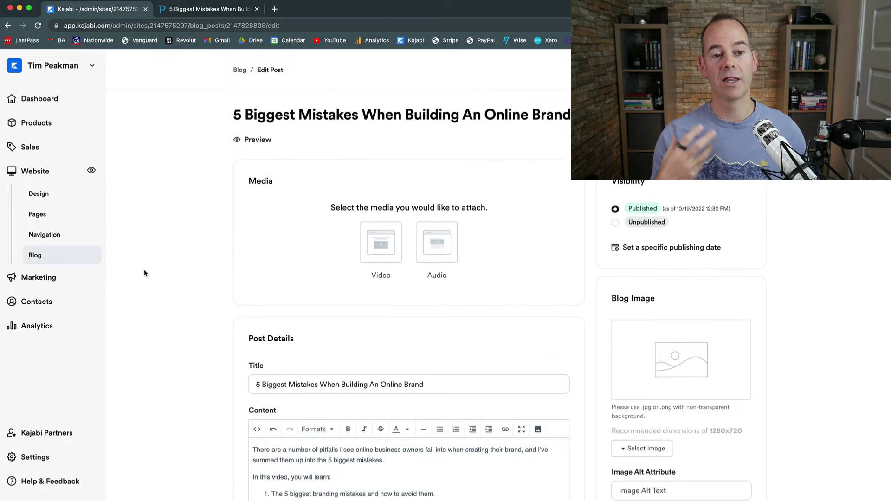
left_click(49, 204)
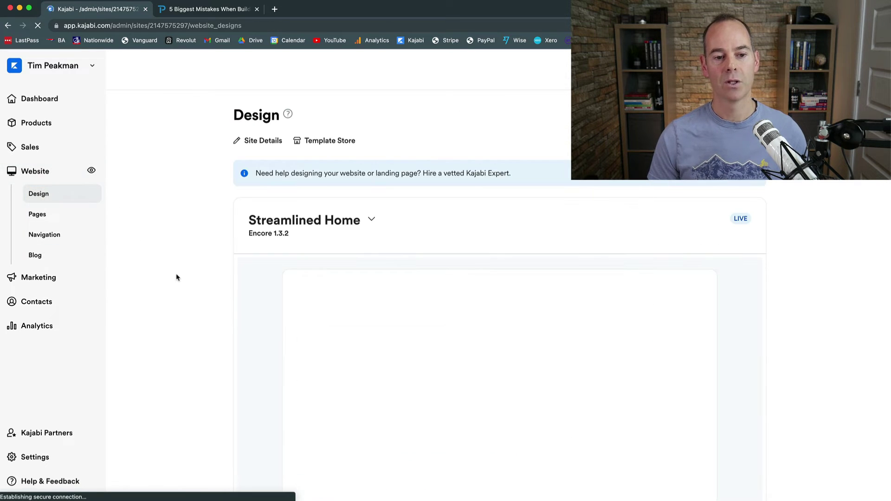
scroll(176, 278, "down", 2)
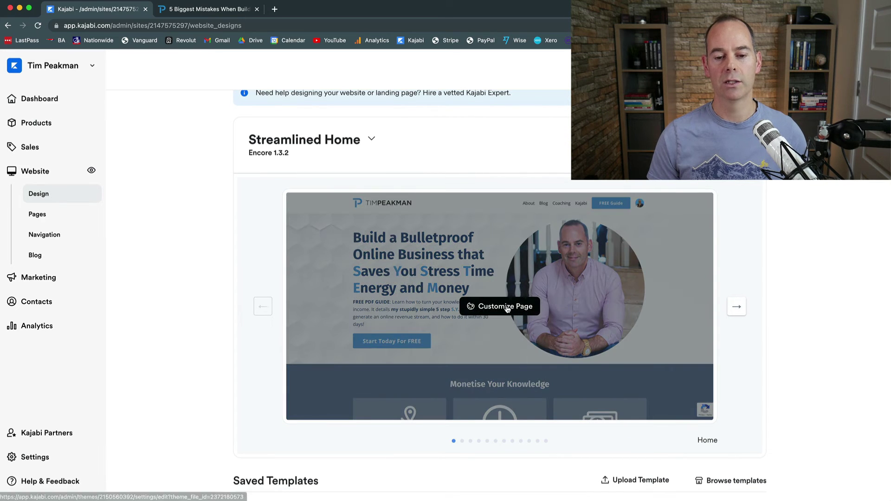
left_click(507, 307)
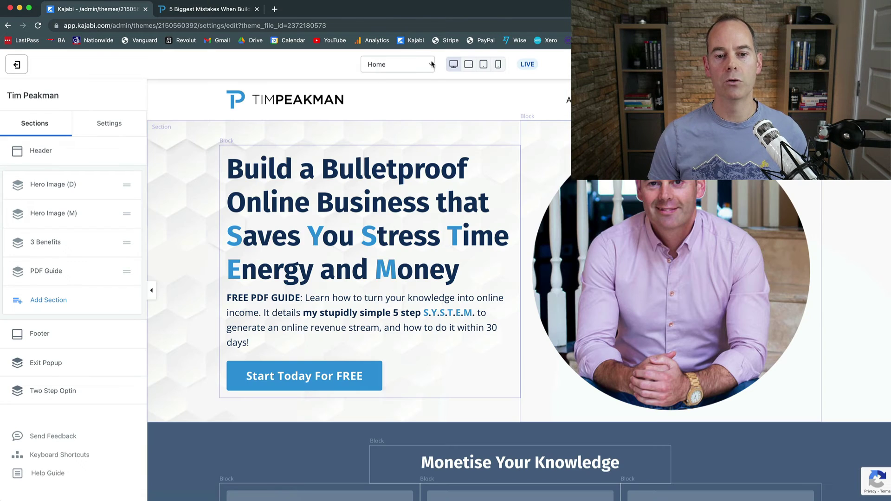
- Switch the theme editor's page dropdown from Home to the Blog template
left_click(429, 65)
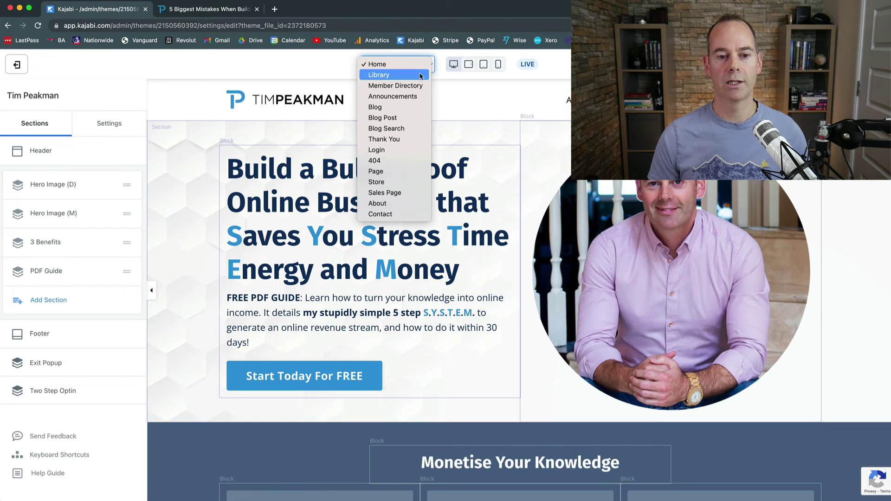
left_click(405, 108)
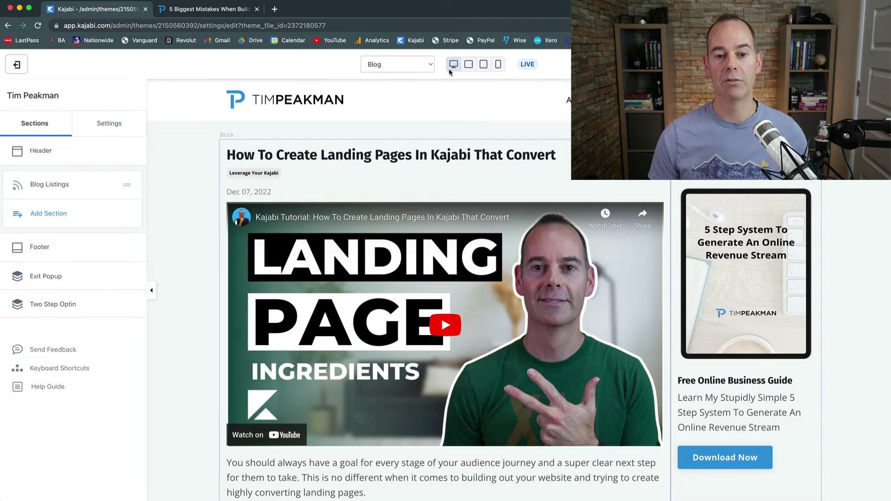
left_click(498, 65)
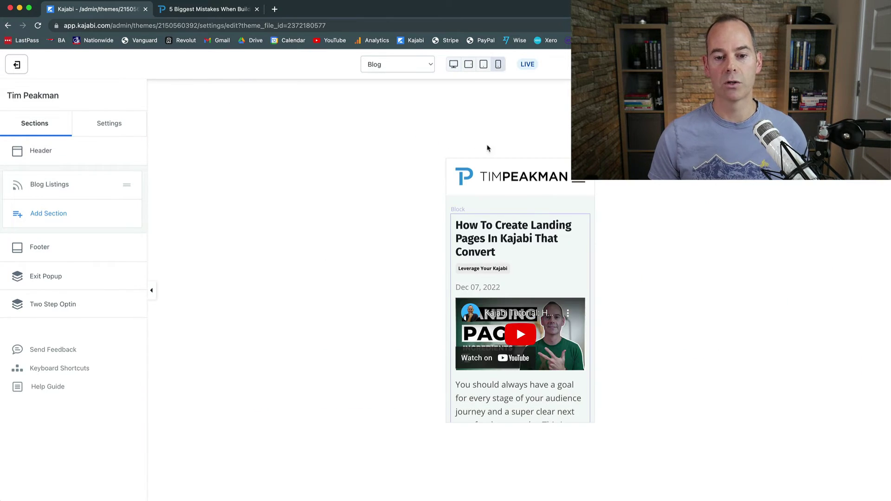
scroll(474, 278, "down", 3)
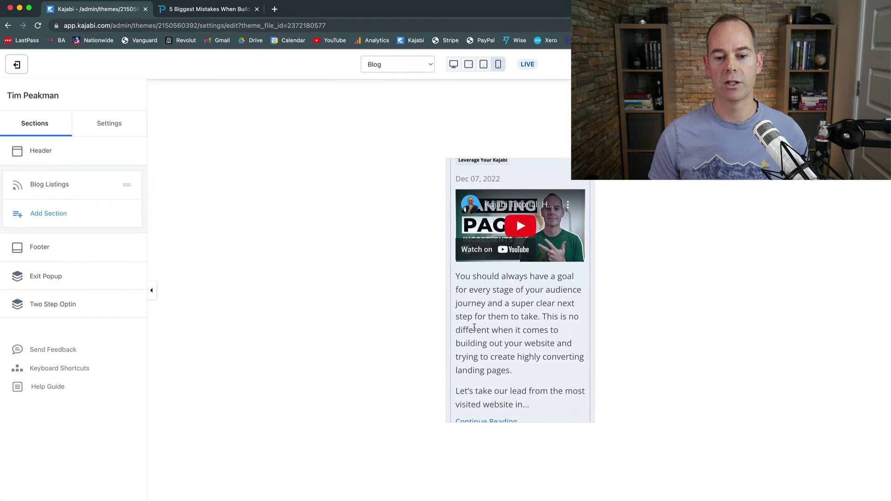
scroll(474, 328, "down", 10)
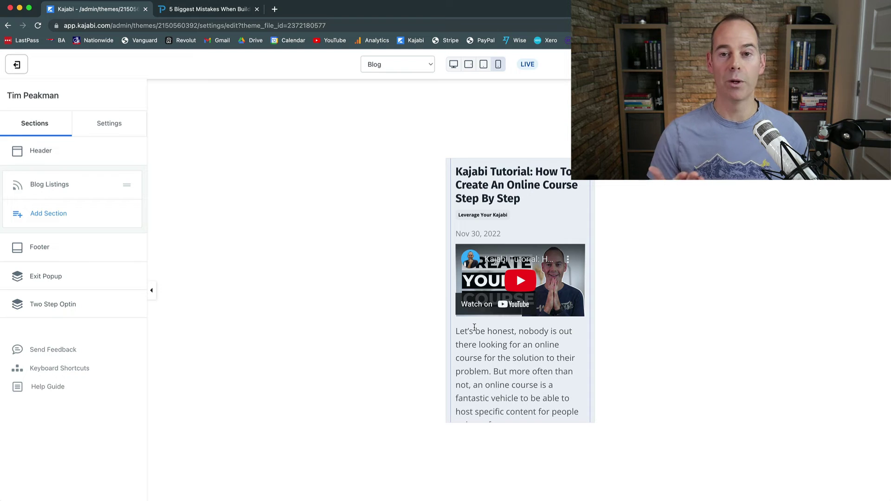
scroll(474, 328, "up", 14)
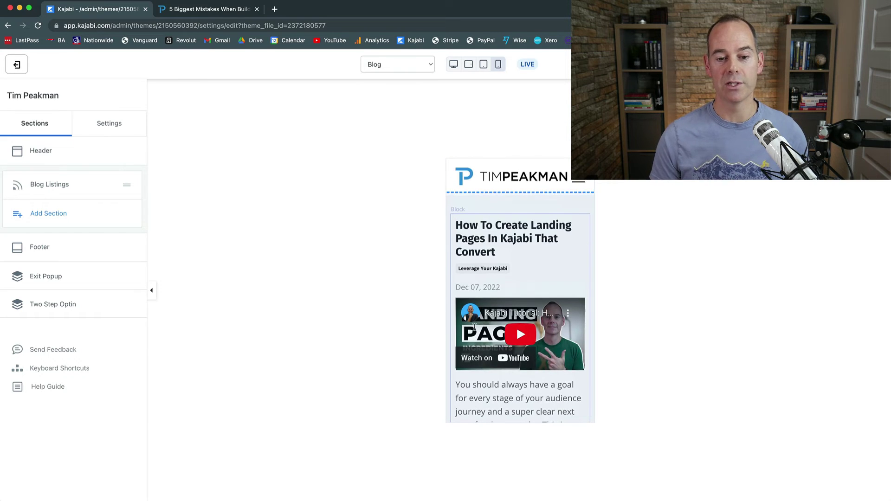
left_click(454, 65)
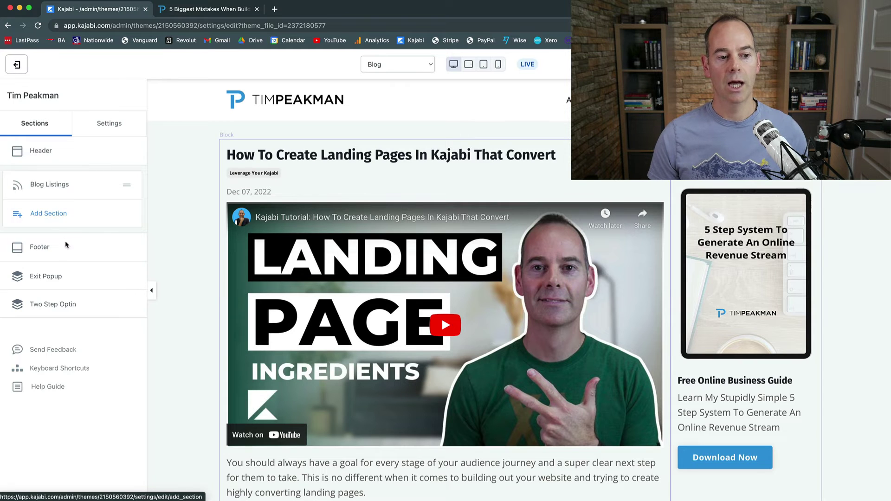
- Open Blog Listings settings and scroll to the Sidebar's Search, Image and Call to Action blocks
left_click(51, 185)
scroll(188, 289, "down", 6)
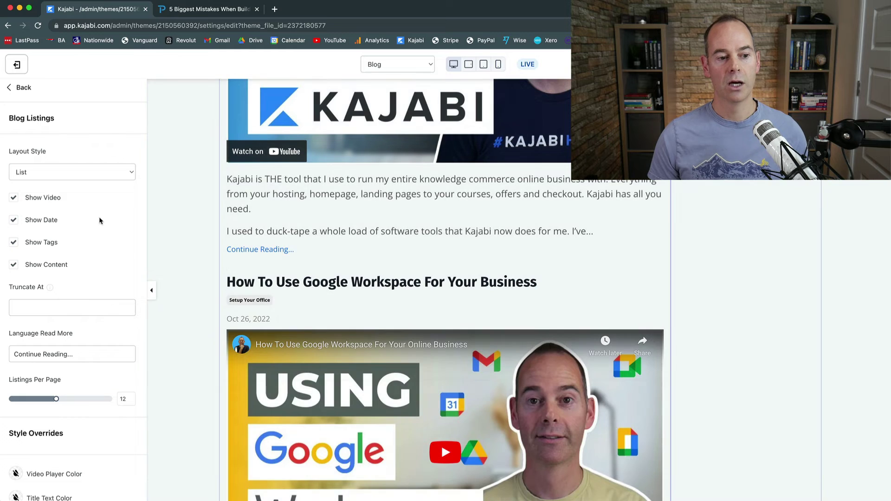
scroll(96, 279, "down", 15)
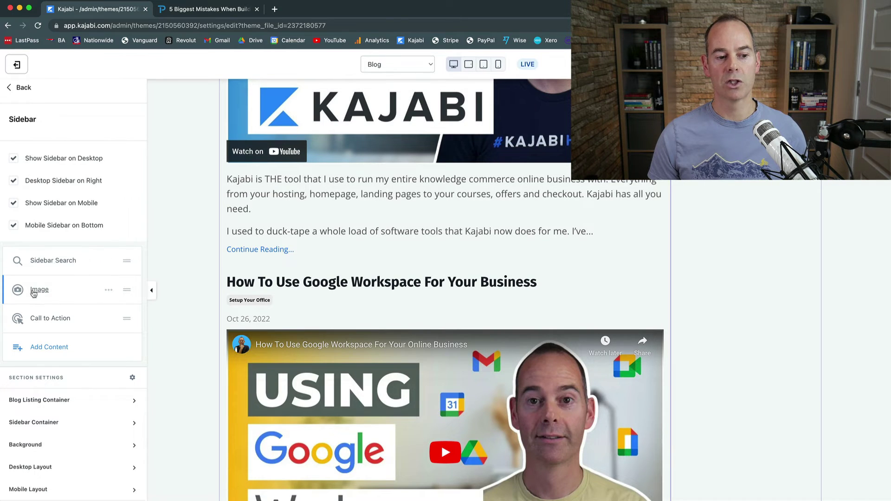
scroll(232, 237, "up", 5)
scroll(215, 216, "up", 10)
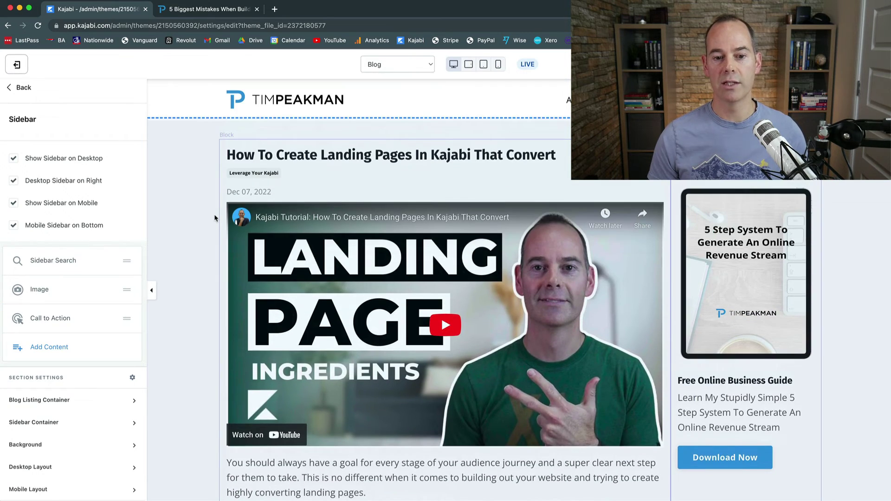
scroll(203, 269, "down", 2)
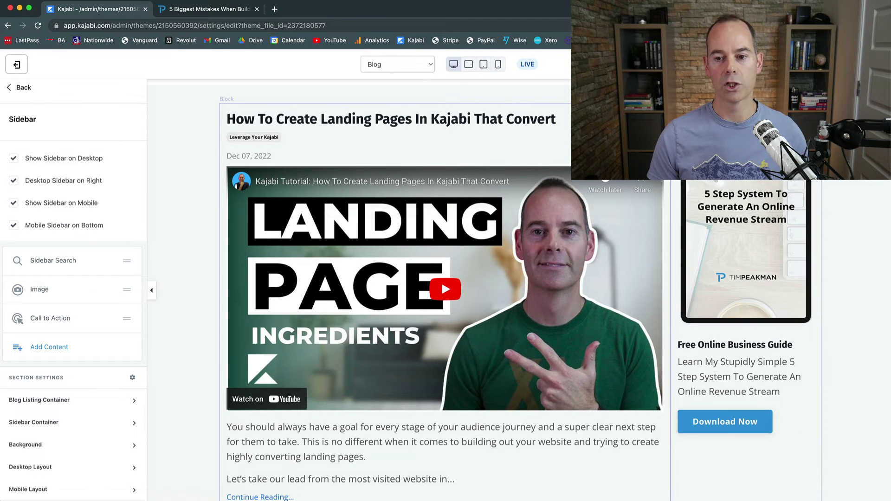
scroll(784, 361, "down", 3)
scroll(780, 376, "up", 4)
scroll(807, 334, "up", 1)
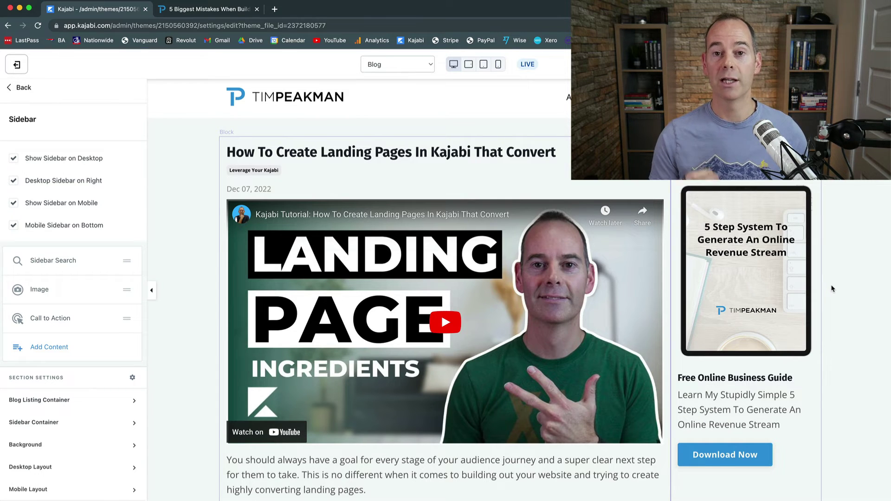
scroll(832, 289, "down", 1)
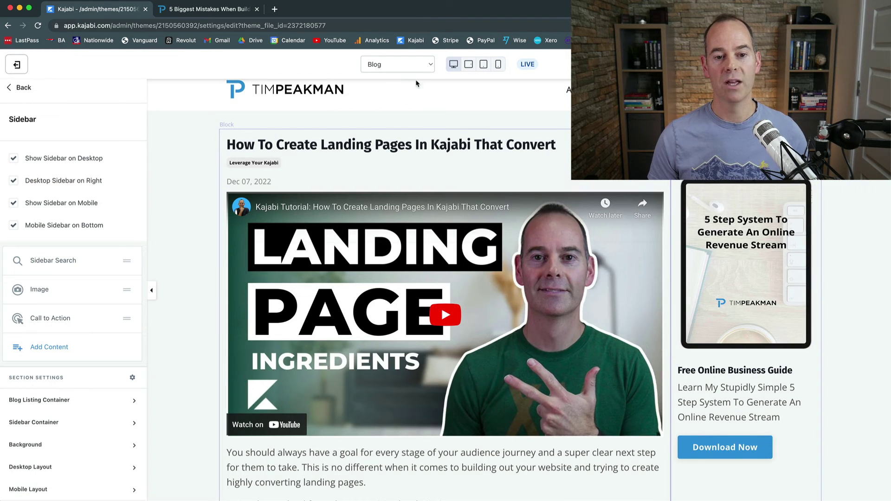
- Switch to the Blog Post template and scroll its preview to the bottom email opt-in form and back
left_click(430, 64)
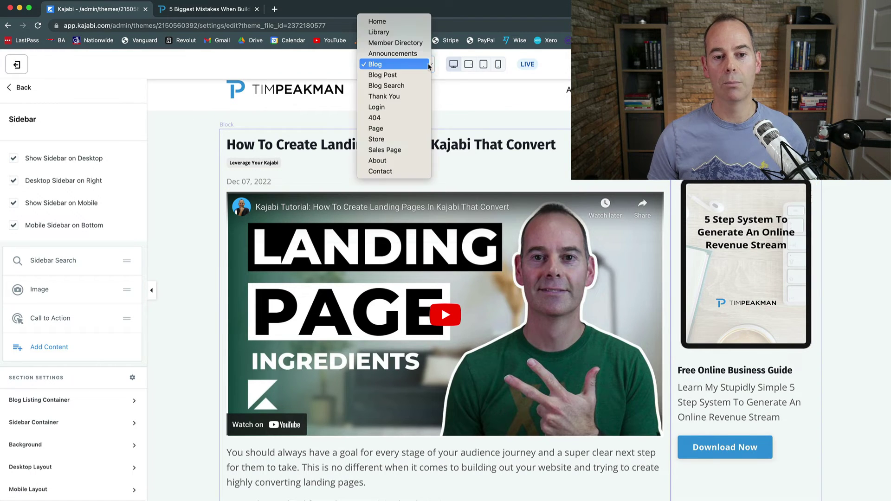
left_click(411, 79)
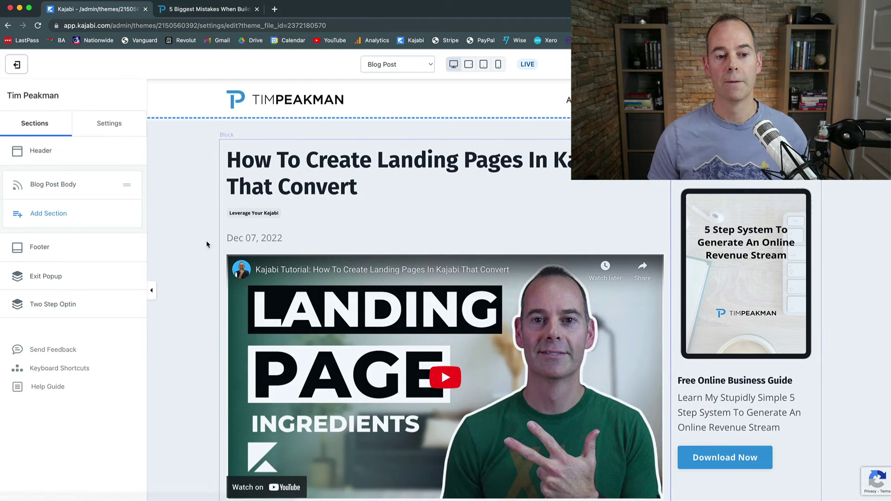
scroll(197, 283, "down", 5)
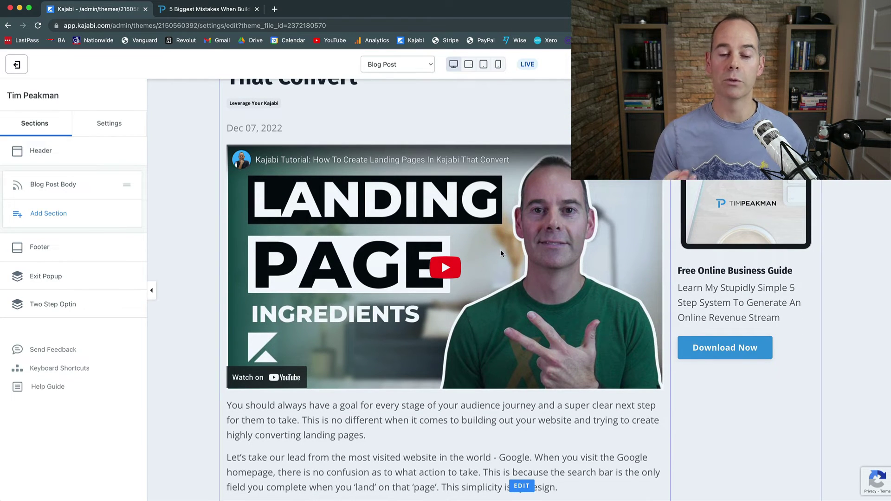
scroll(201, 278, "down", 3)
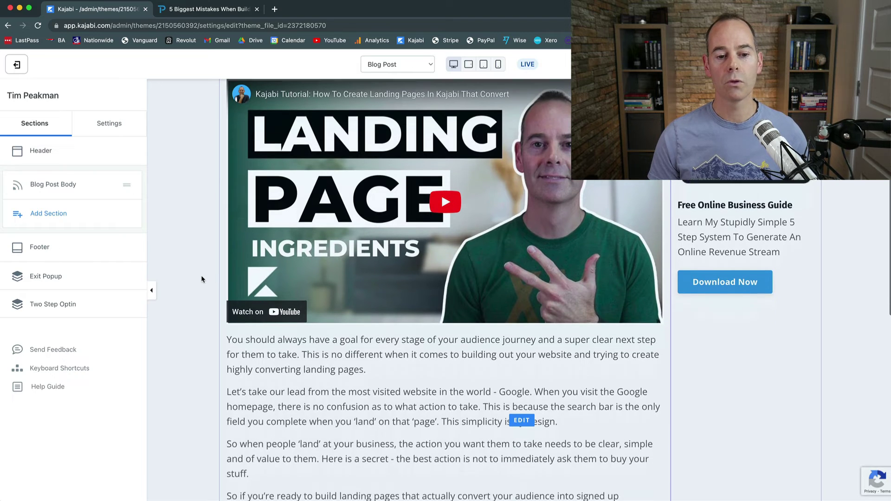
scroll(201, 278, "up", 5)
scroll(201, 278, "down", 3)
scroll(202, 279, "down", 10)
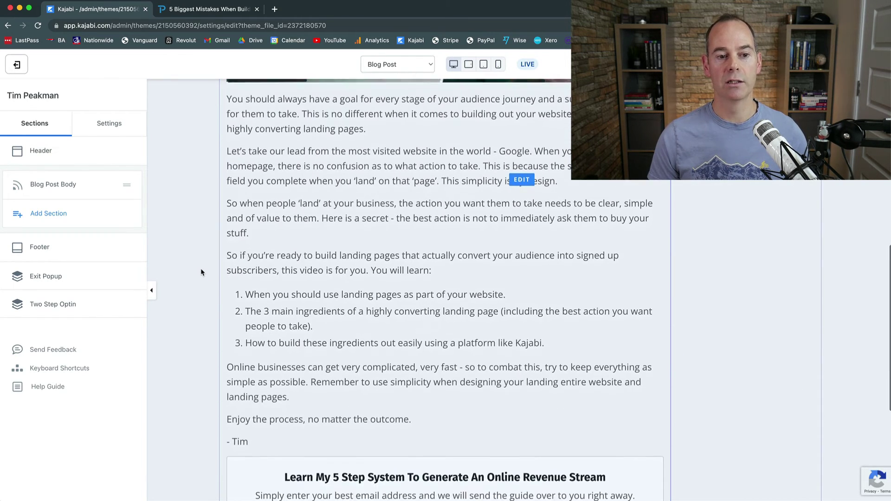
scroll(202, 272, "down", 6)
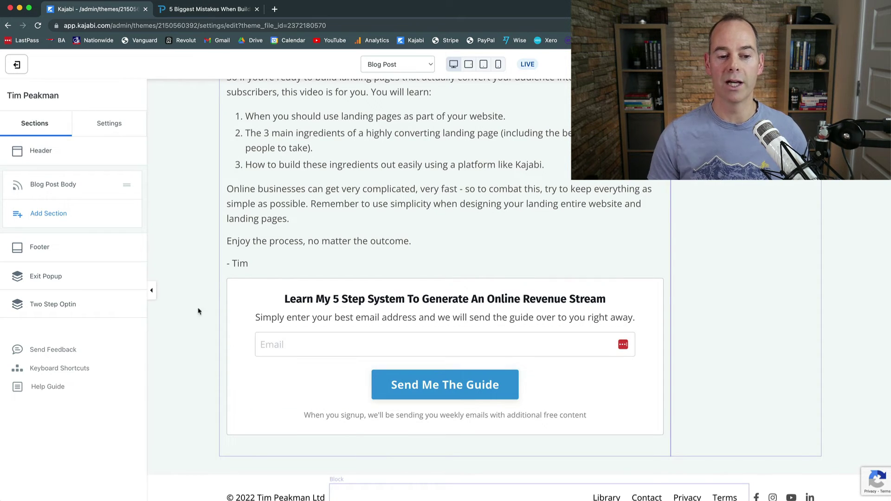
scroll(198, 305, "up", 15)
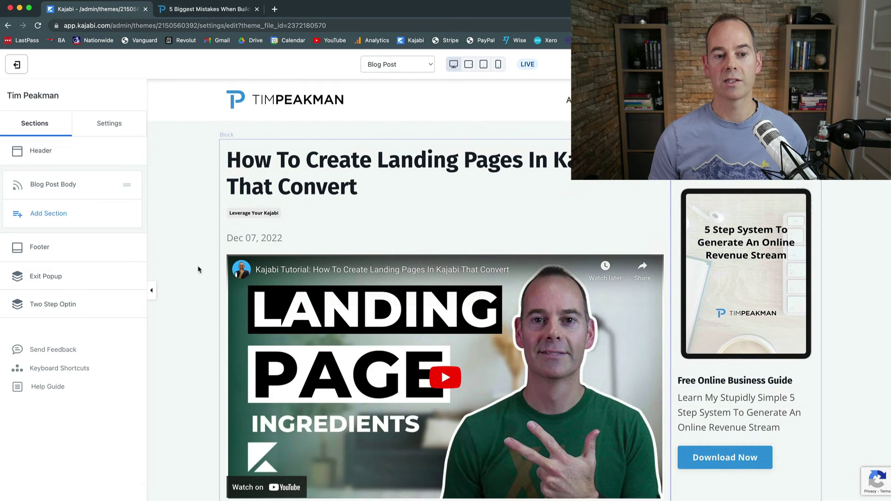
- Switch the theme editor's page template to Blog Search, previewing results for 'test'
left_click(428, 65)
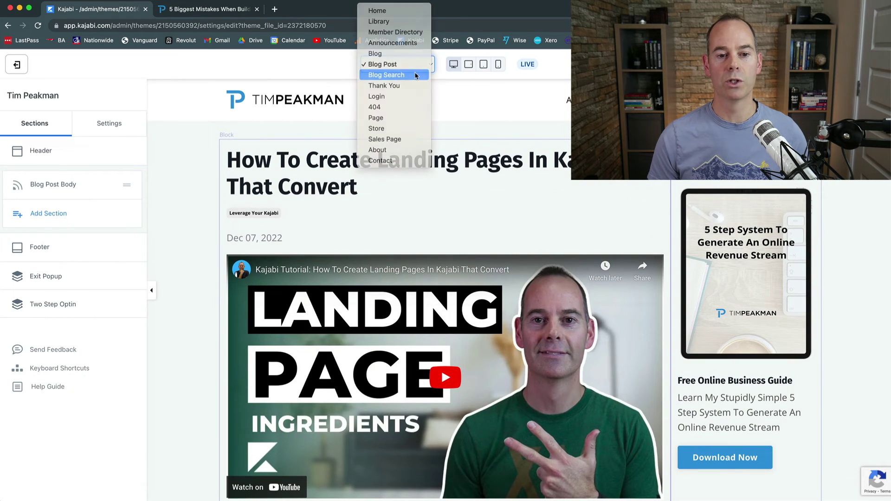
left_click(416, 75)
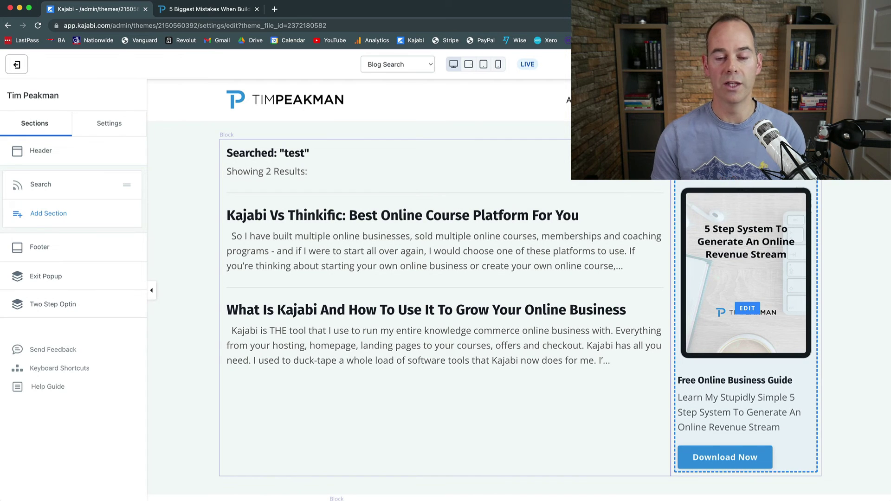
- Return to the live timpeakman.com tab showing the 5 Biggest Mistakes post
key("ctrl+Tab")
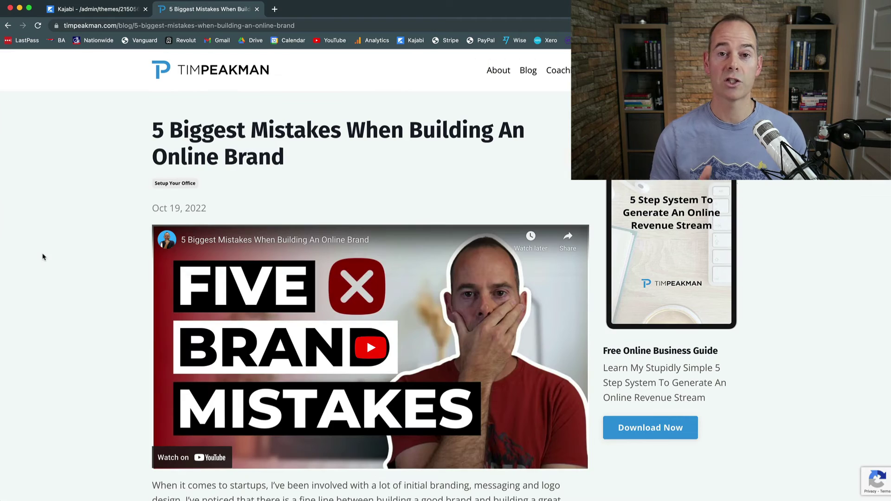